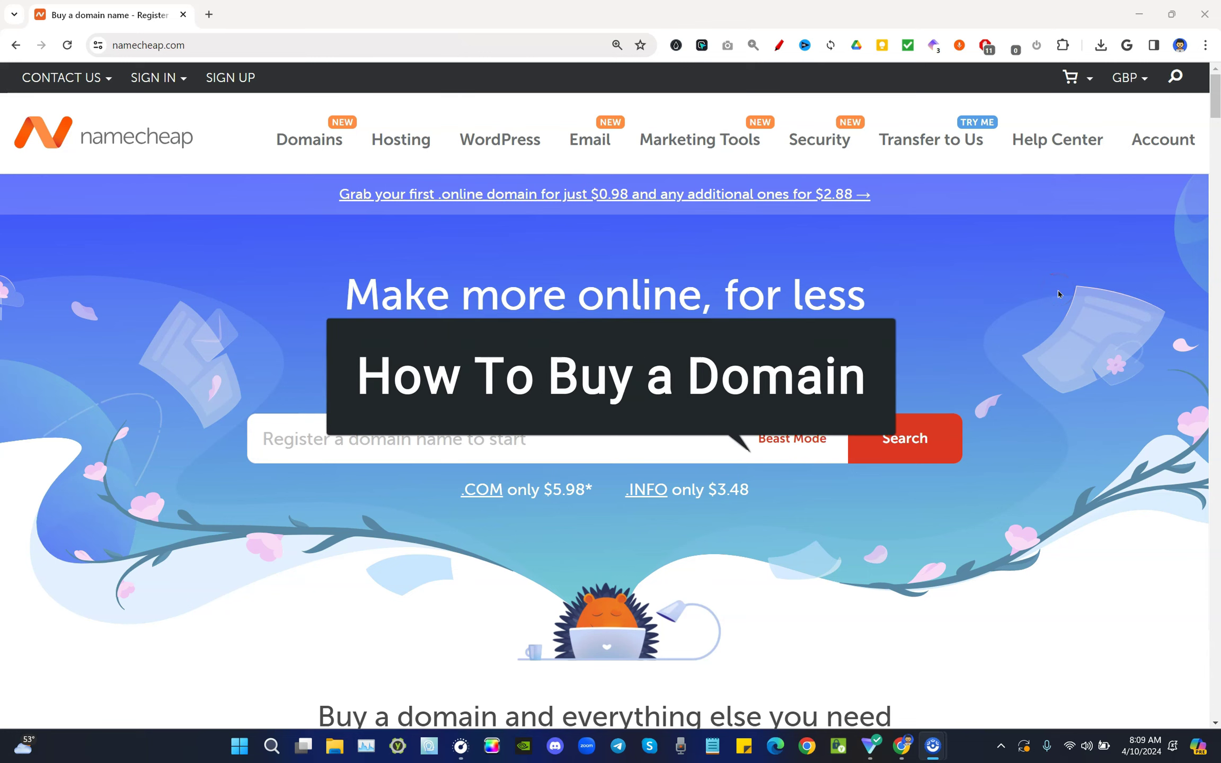
- Focus the browser and scroll down through Namecheap's Domain Prices list
click(1067, 301)
click(1144, 371)
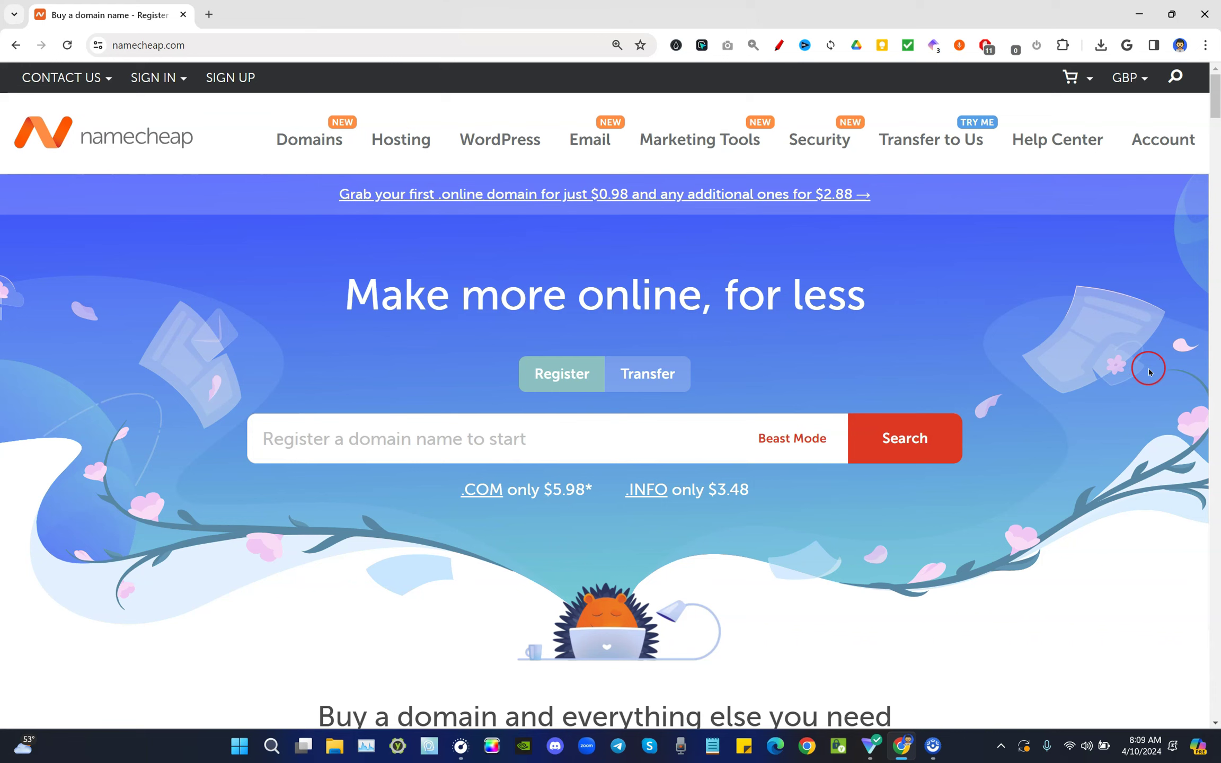
scroll(1154, 371, down, 4)
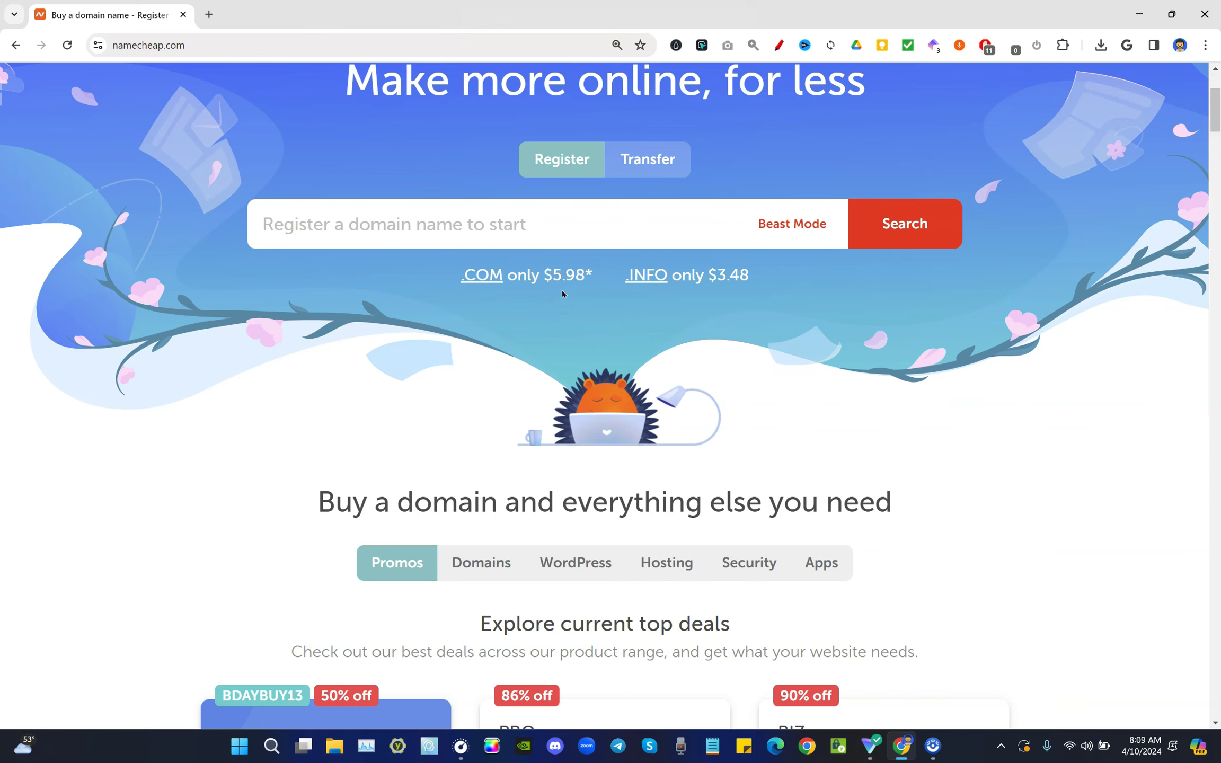
scroll(1182, 381, down, 8)
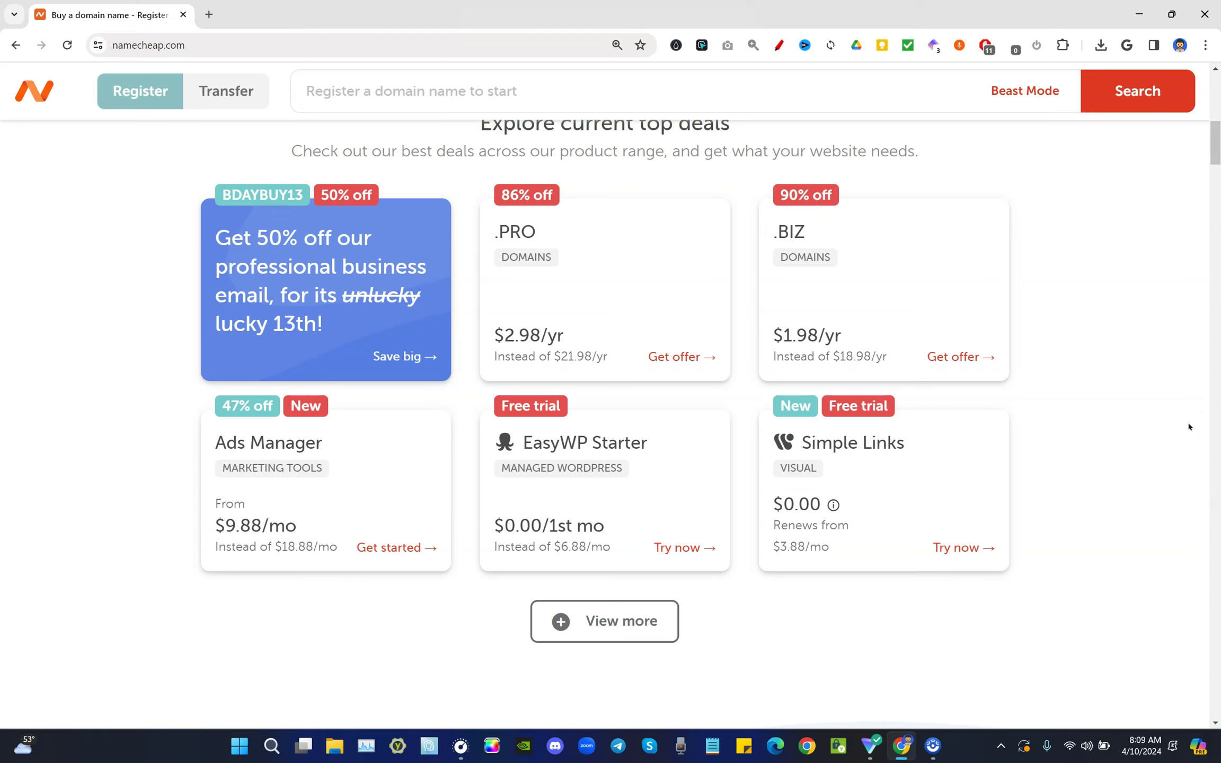
scroll(1188, 427, down, 15)
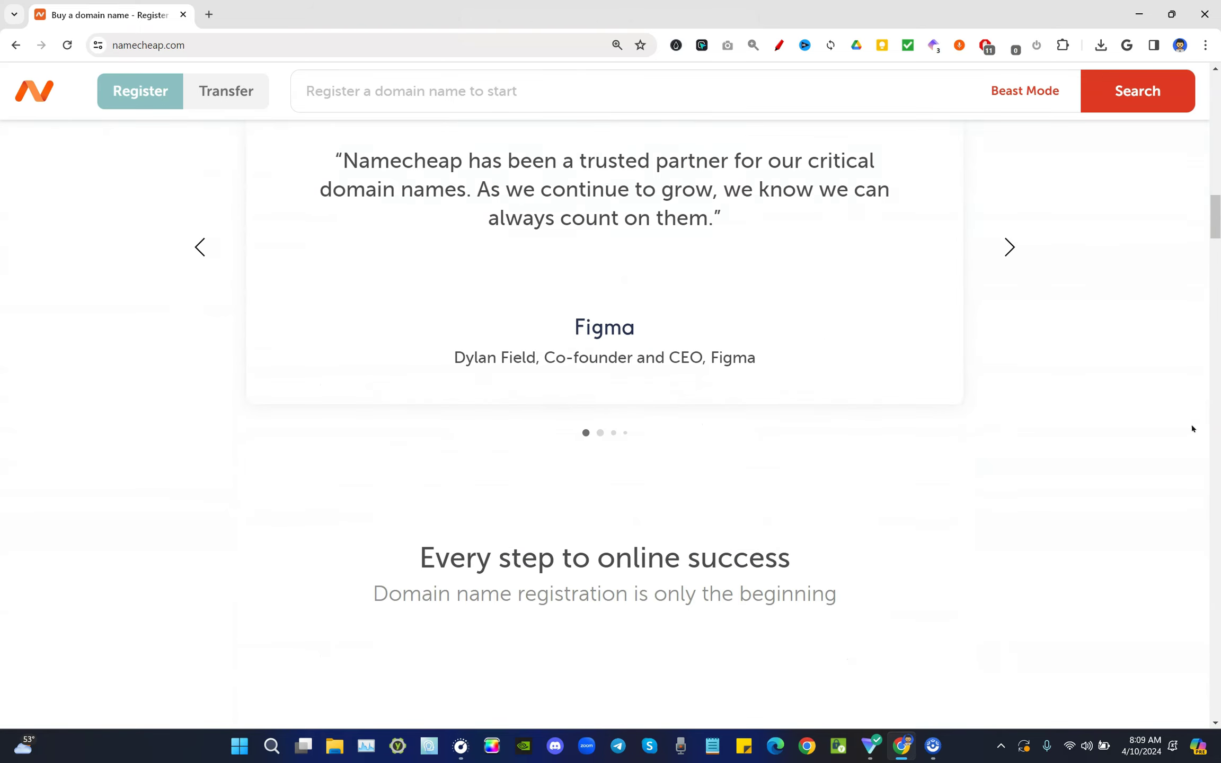
scroll(1191, 422, down, 12)
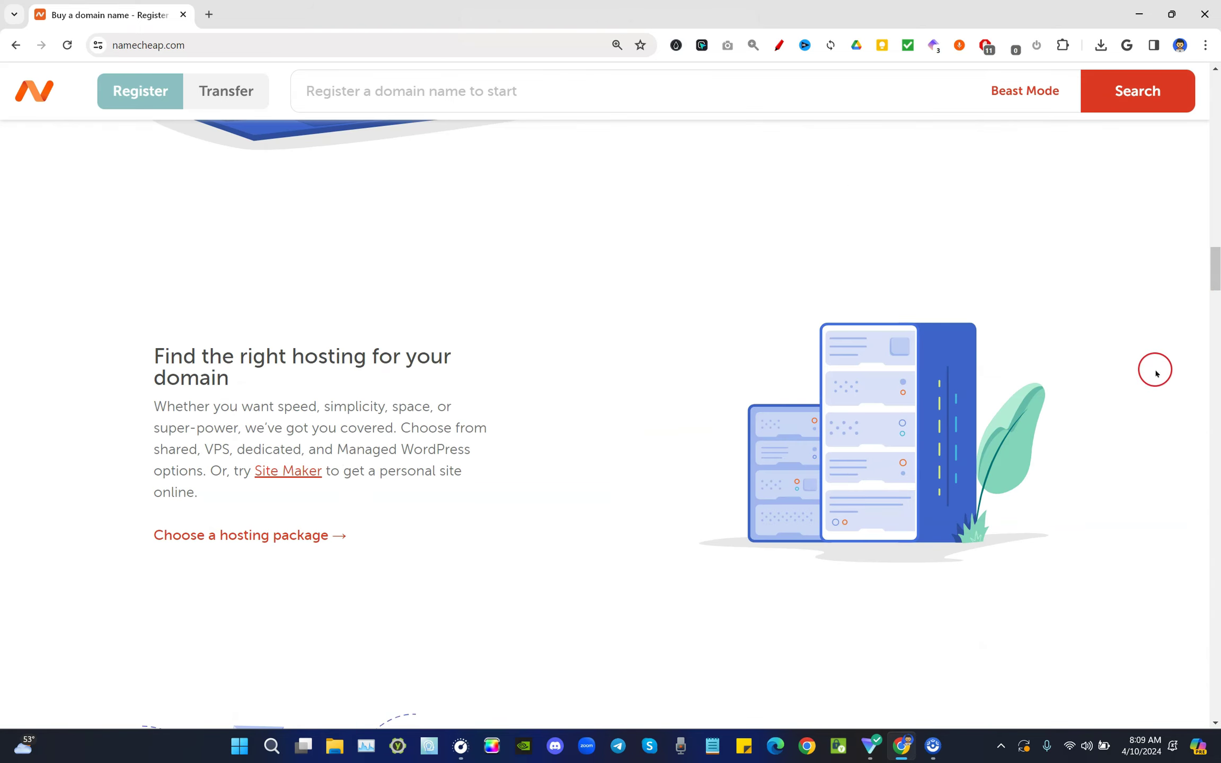
scroll(1155, 374, down, 20)
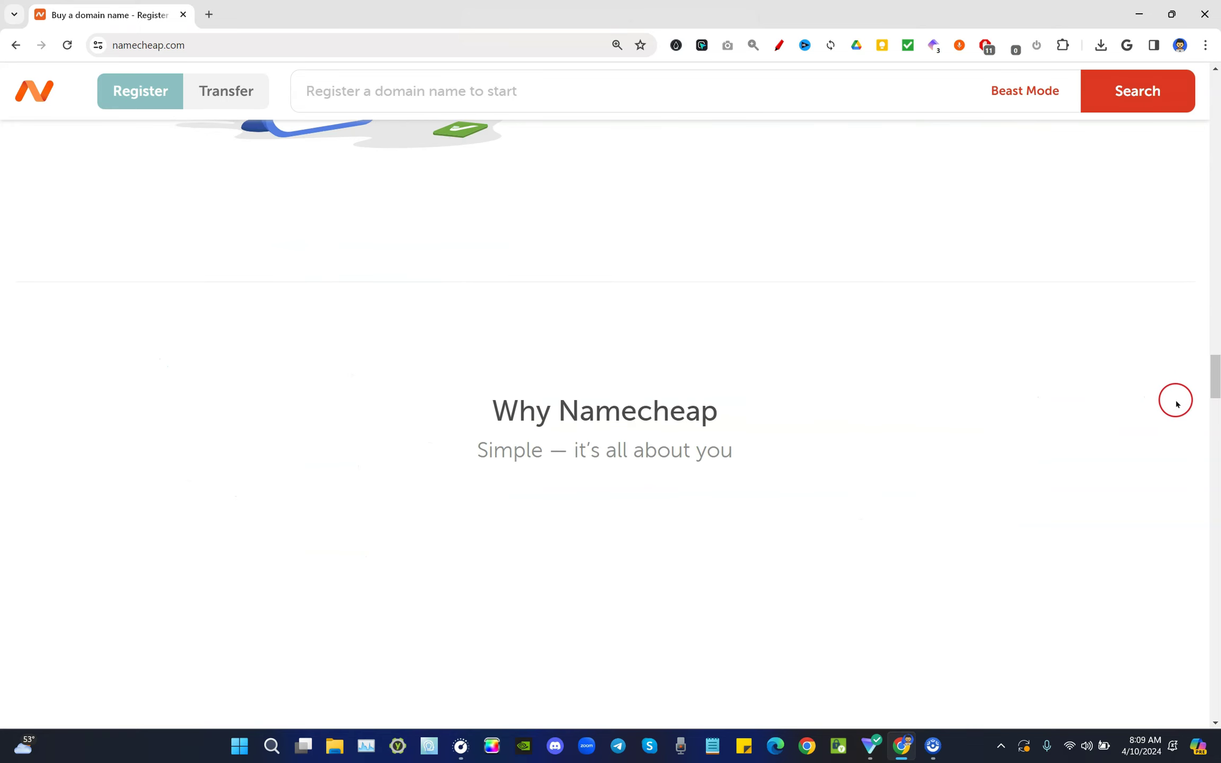
scroll(1176, 404, down, 12)
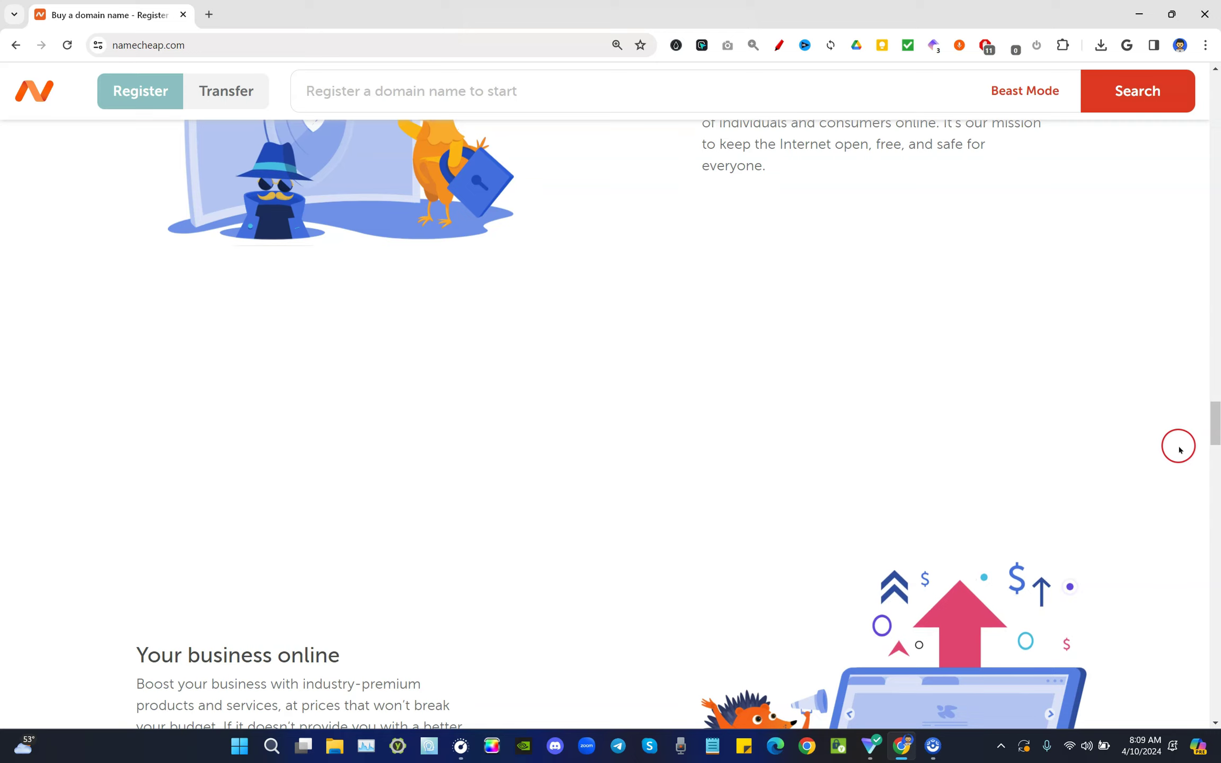
scroll(1179, 449, down, 15)
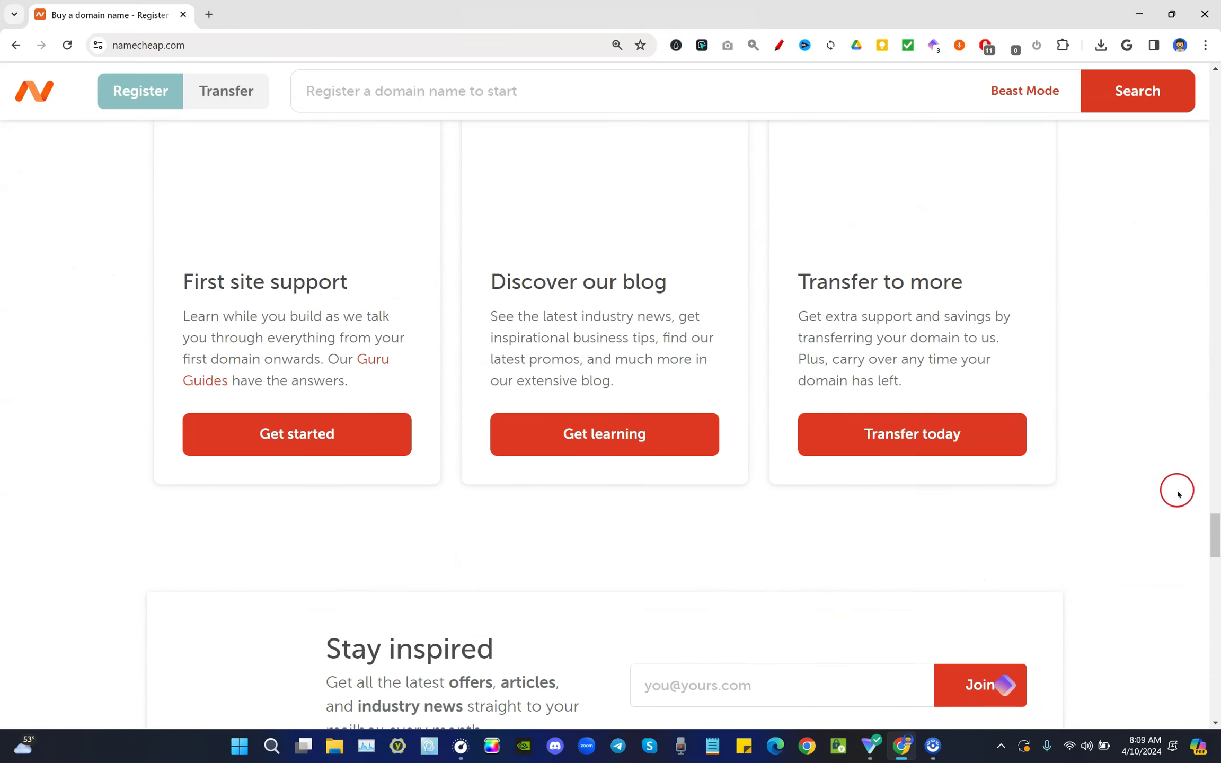
scroll(1177, 493, down, 20)
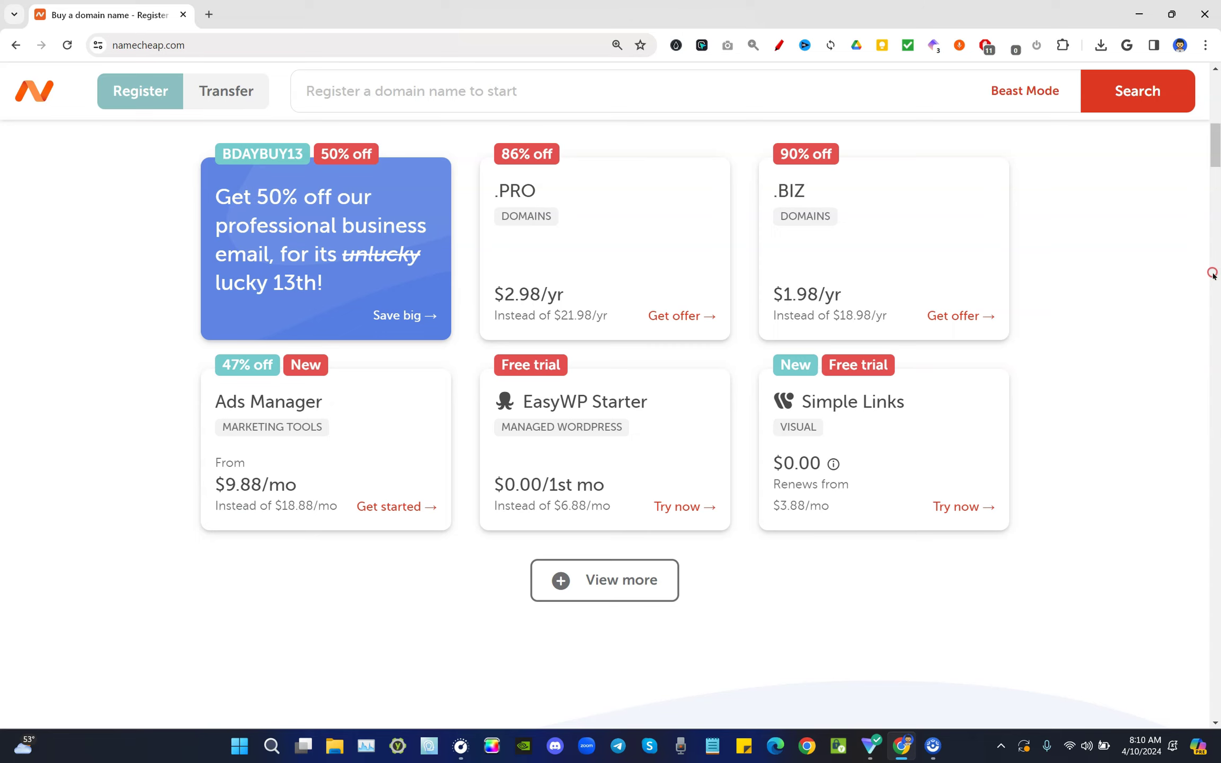
drag(1217, 144, 1217, 177)
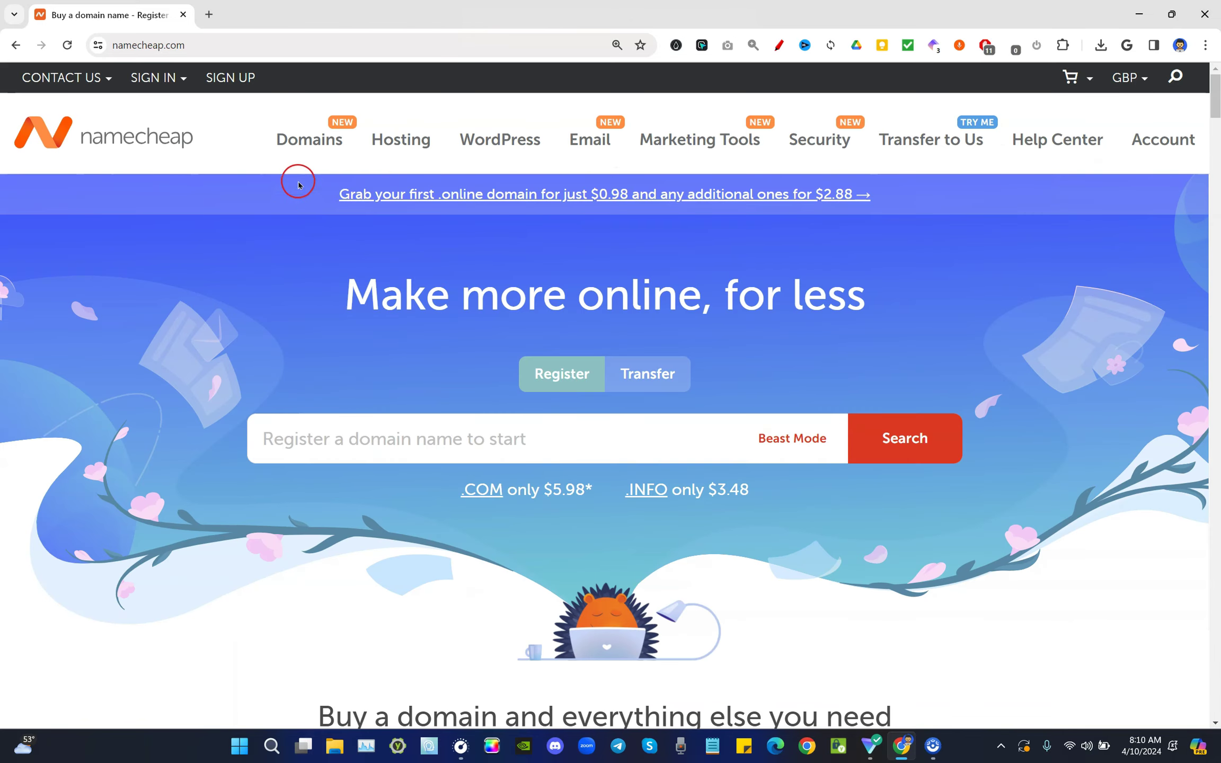
- Switch the displayed currency from GBP to U.S. Dollar, then select the domain search field
mouse_move(308, 140)
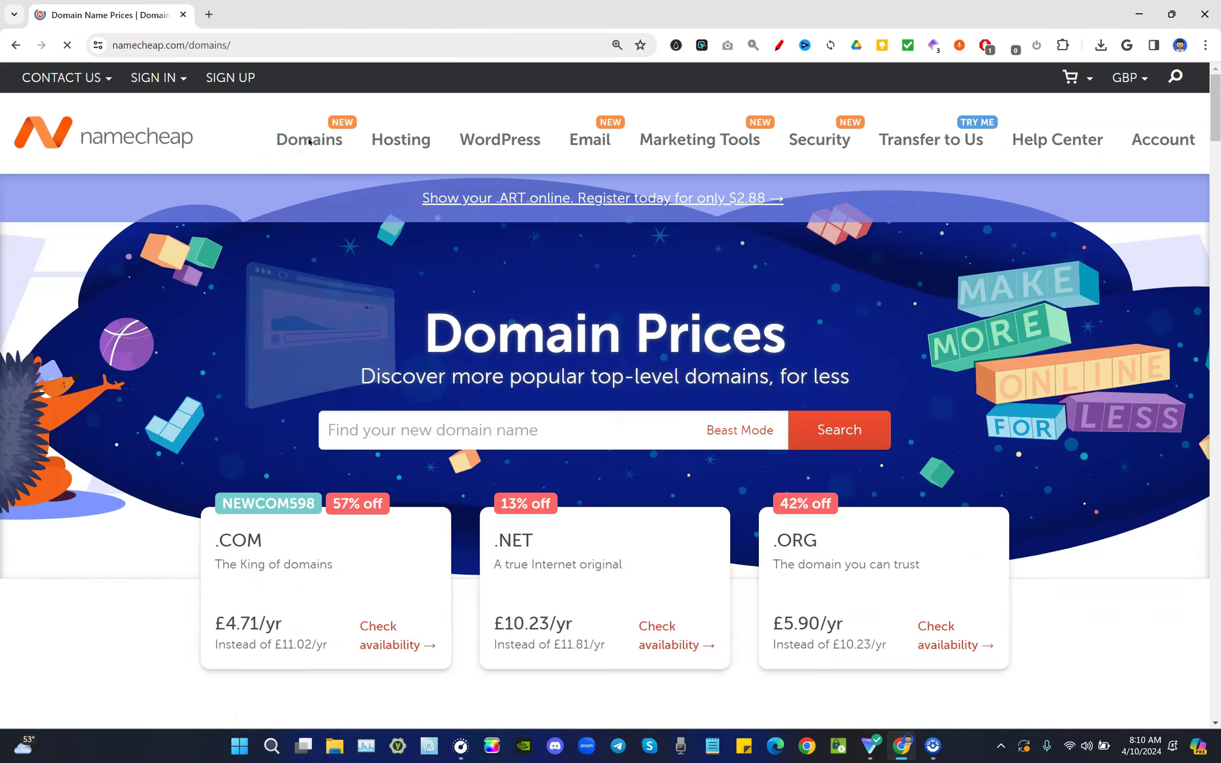
scroll(1157, 339, down, 1)
scroll(1157, 340, down, 3)
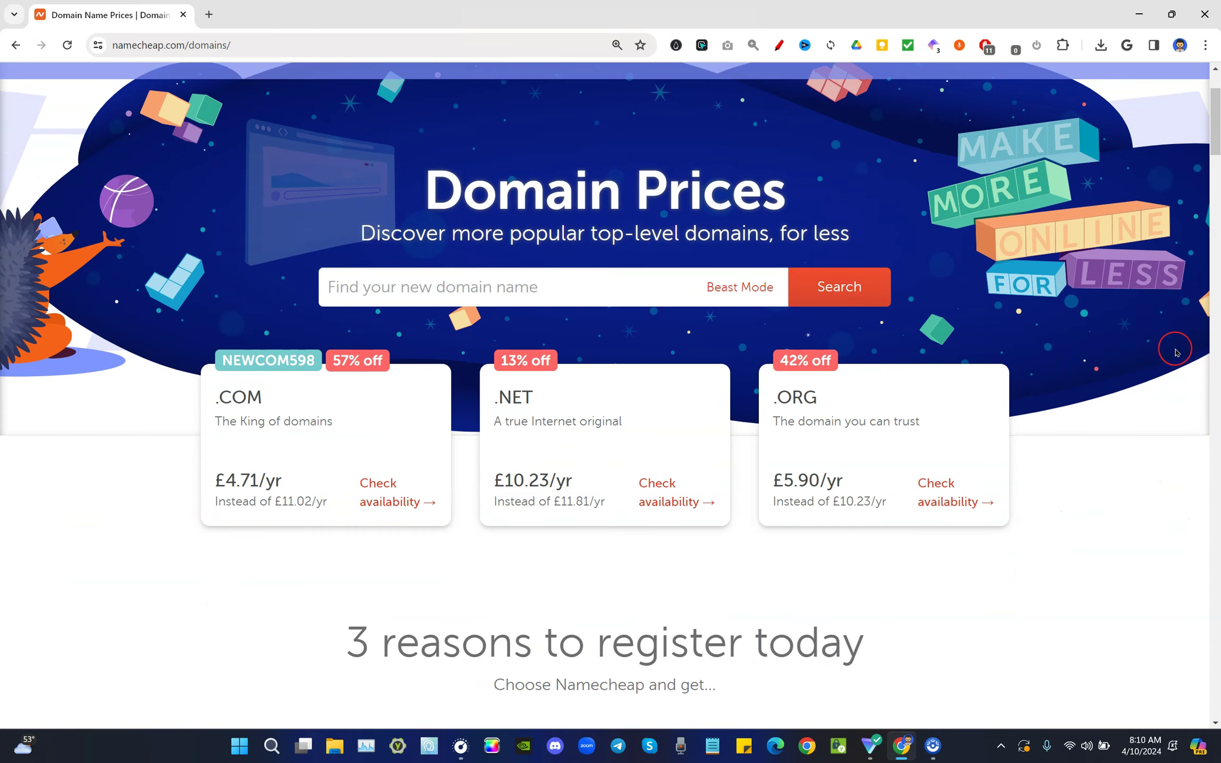
scroll(936, 338, up, 5)
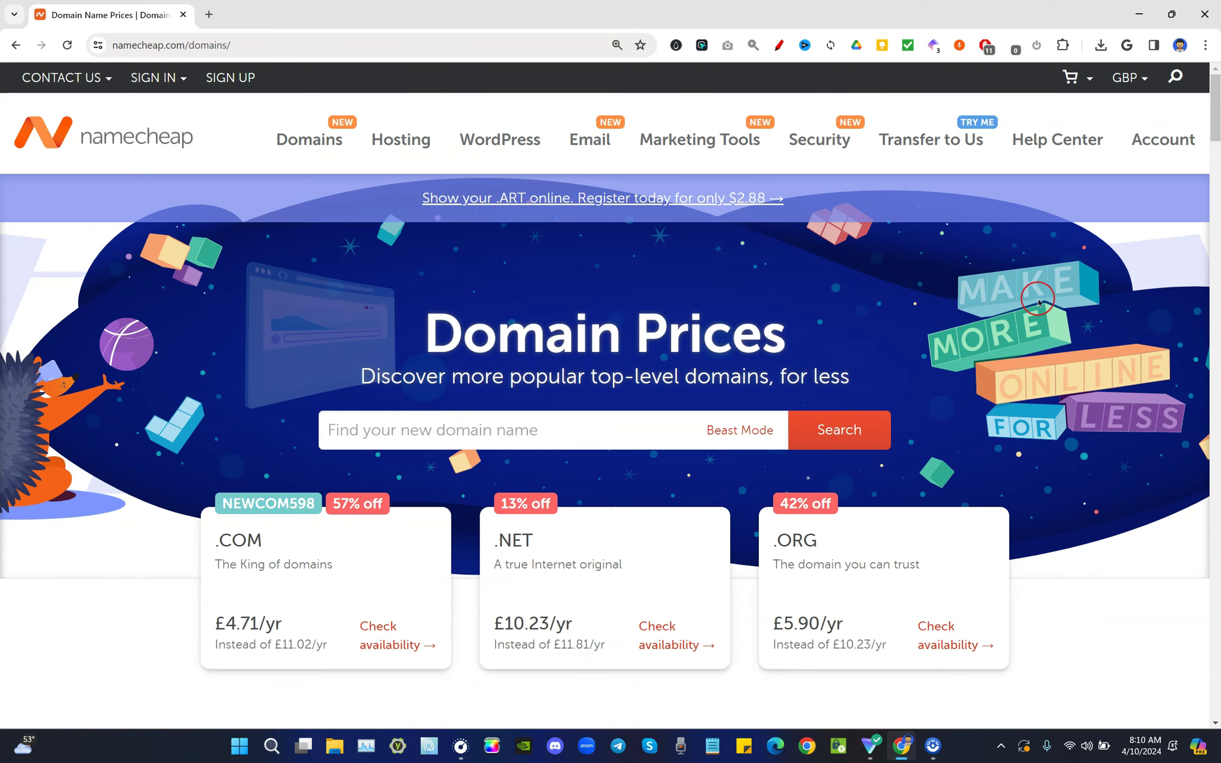
mouse_move(1139, 80)
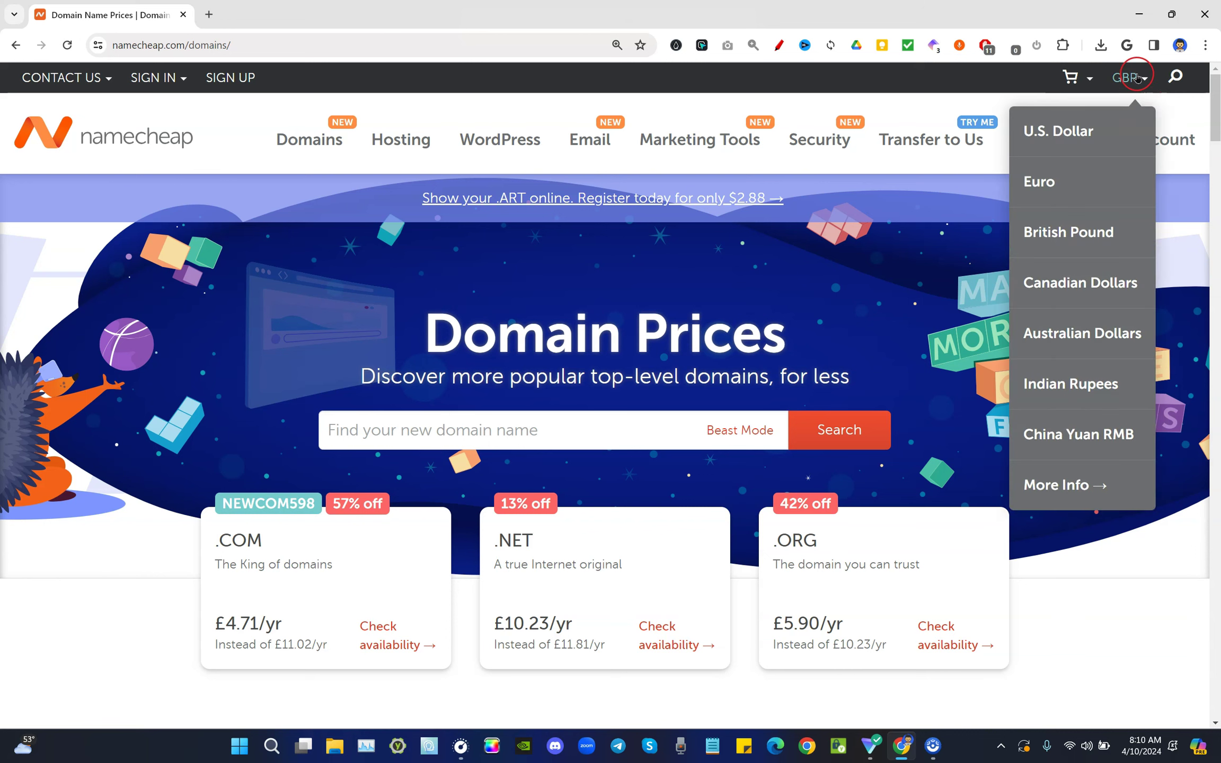
click(1081, 136)
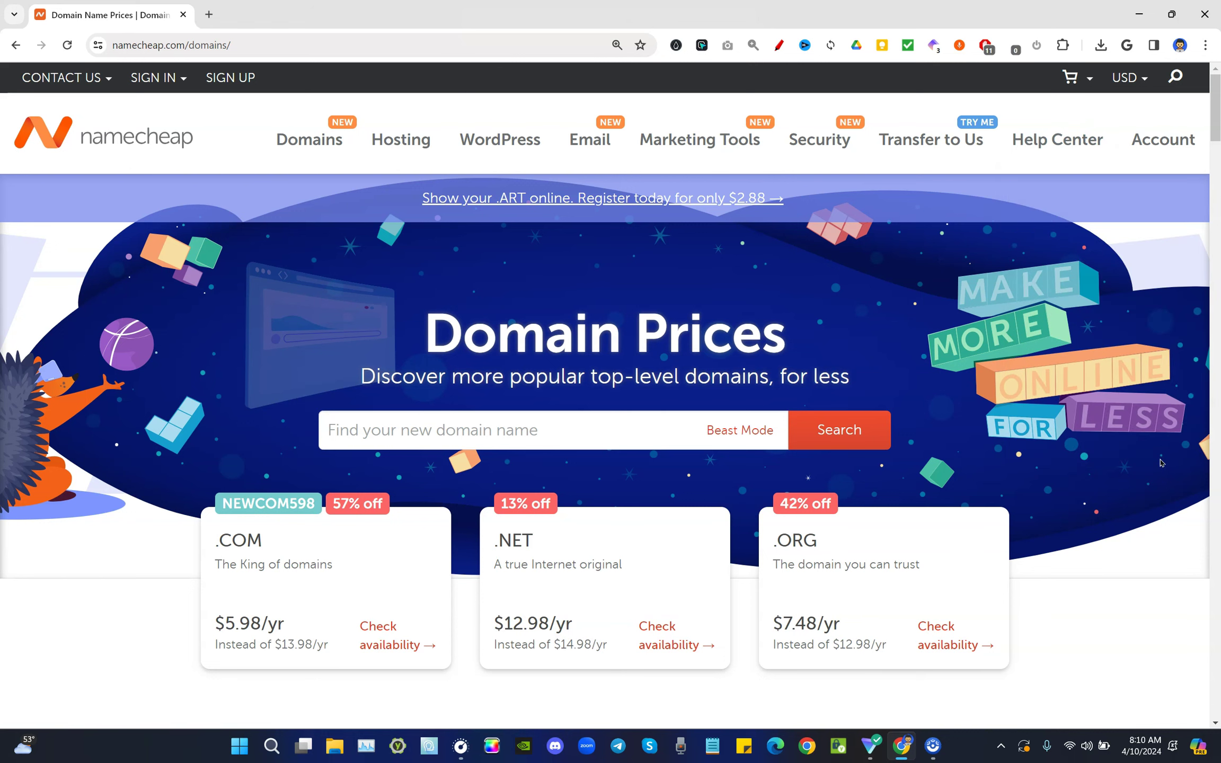
scroll(1160, 463, down, 3)
click(526, 222)
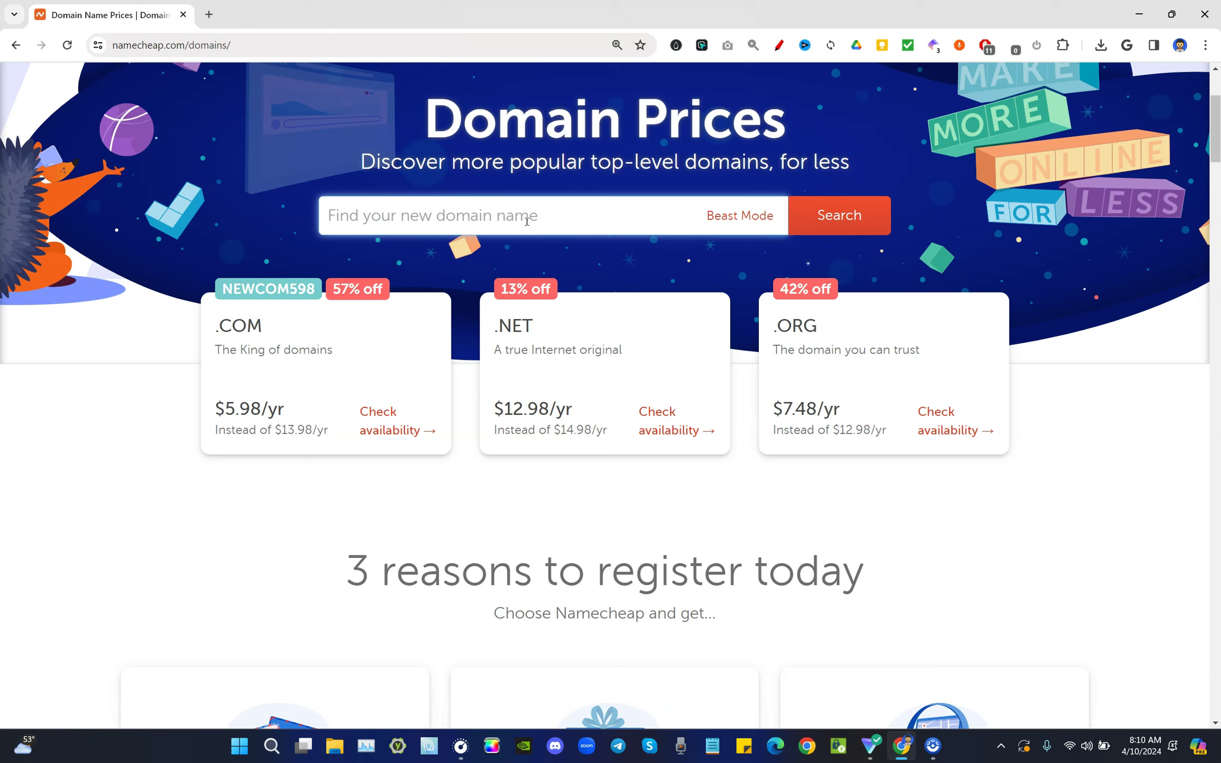
text(babaloo.)
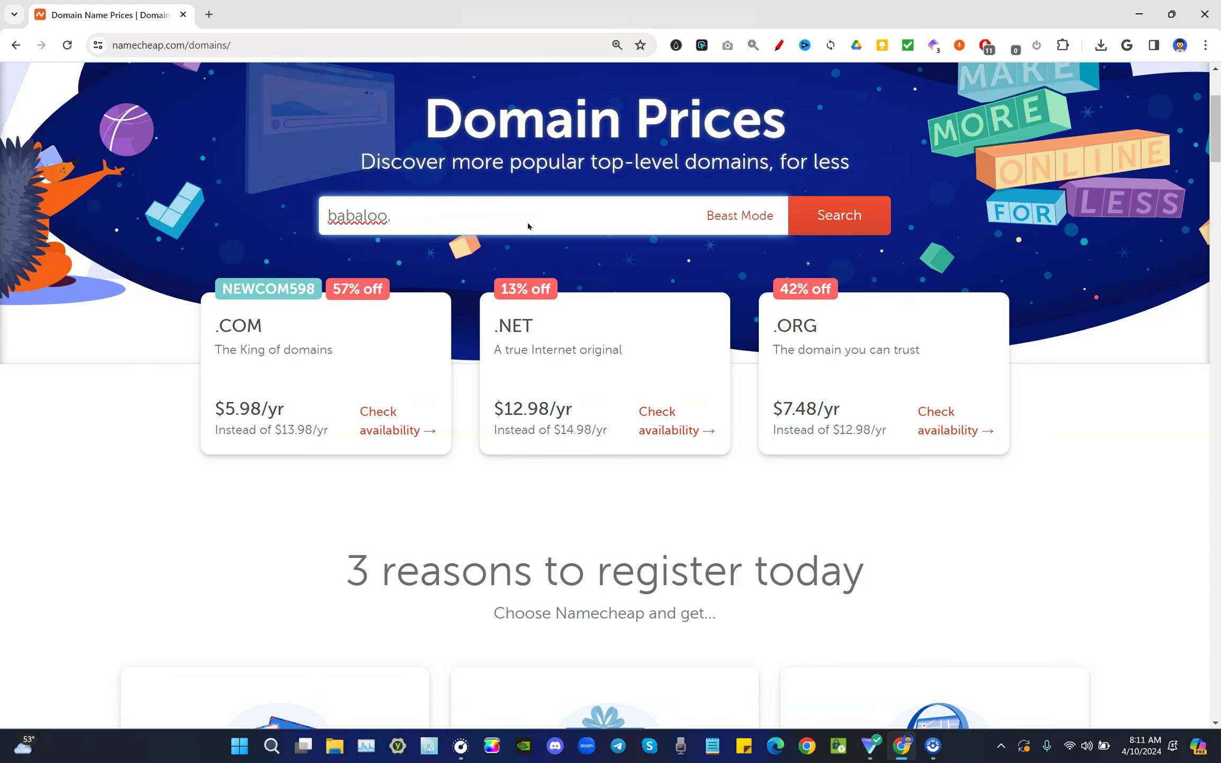
text(online)
key(Return)
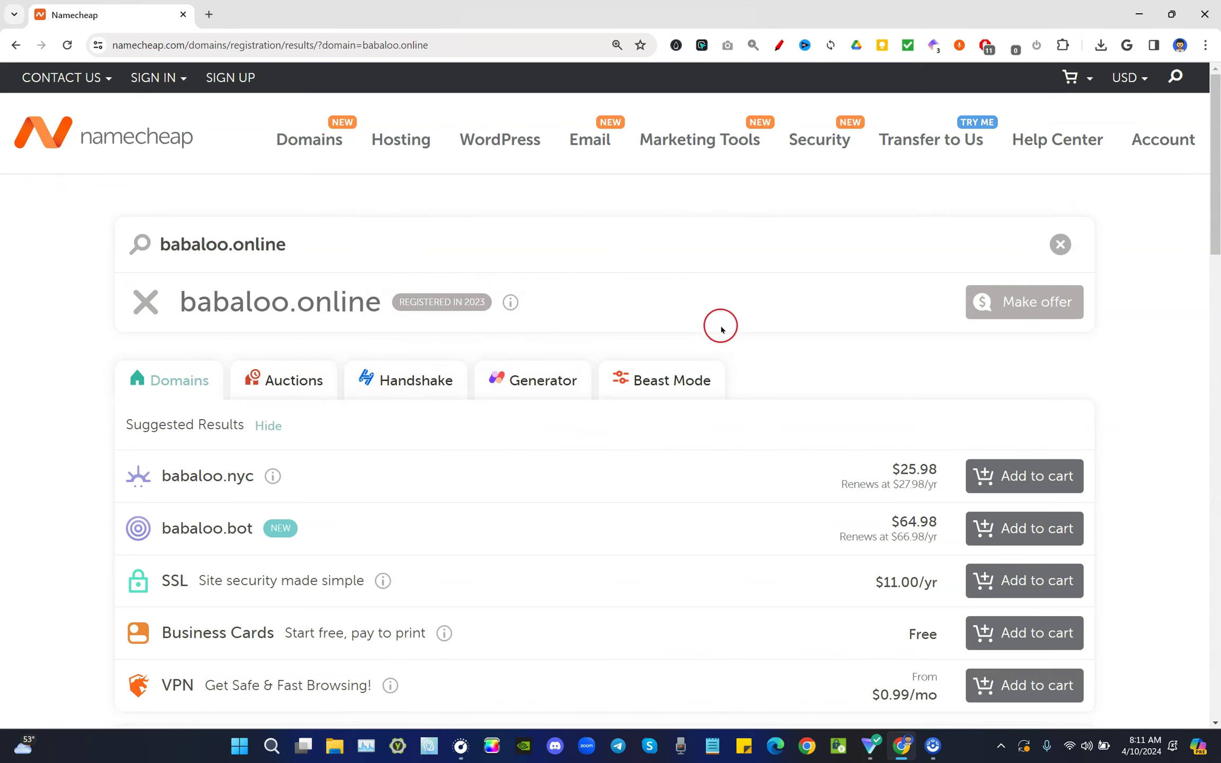
click(319, 231)
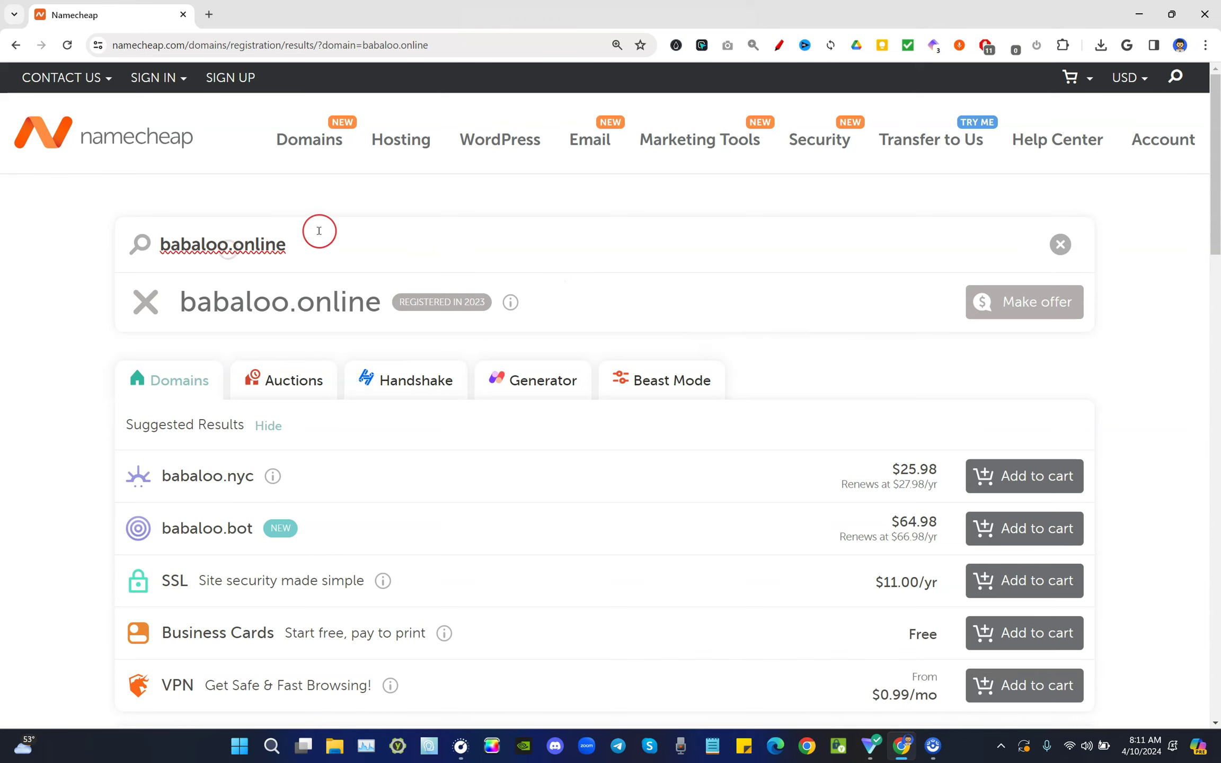
text(d)
key(Return)
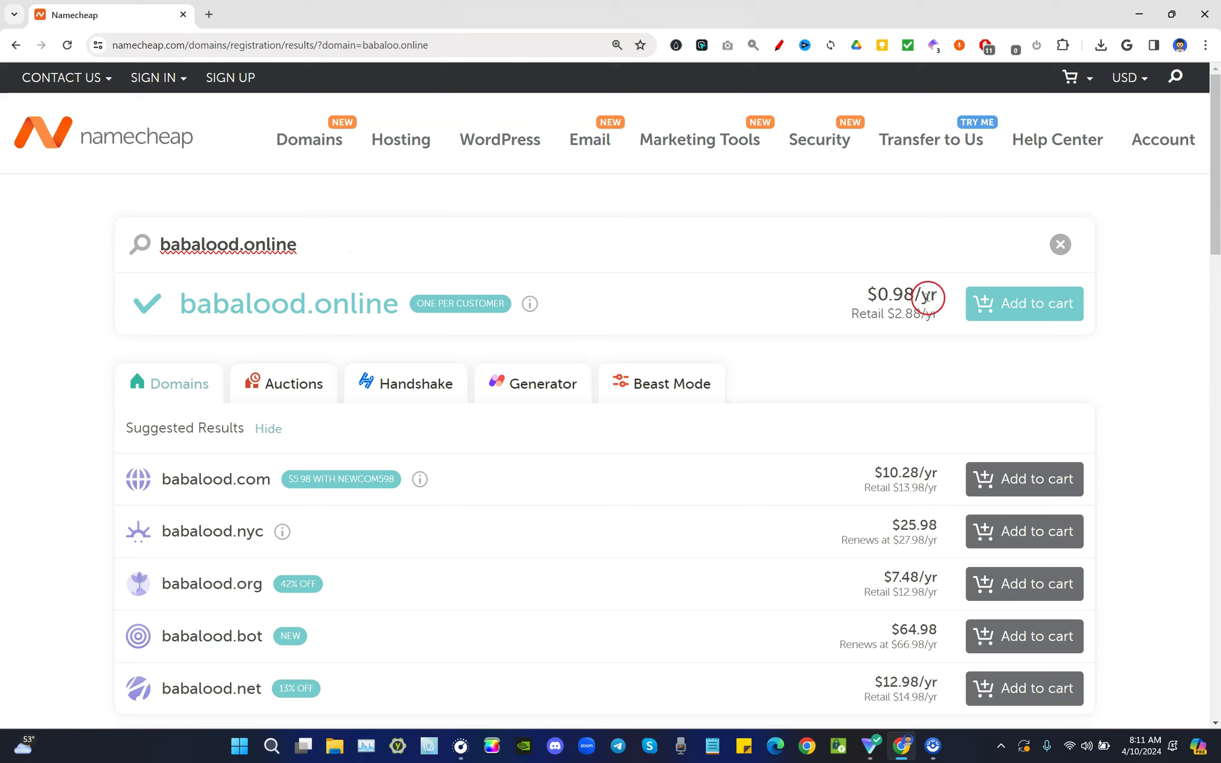
drag(306, 305, 393, 307)
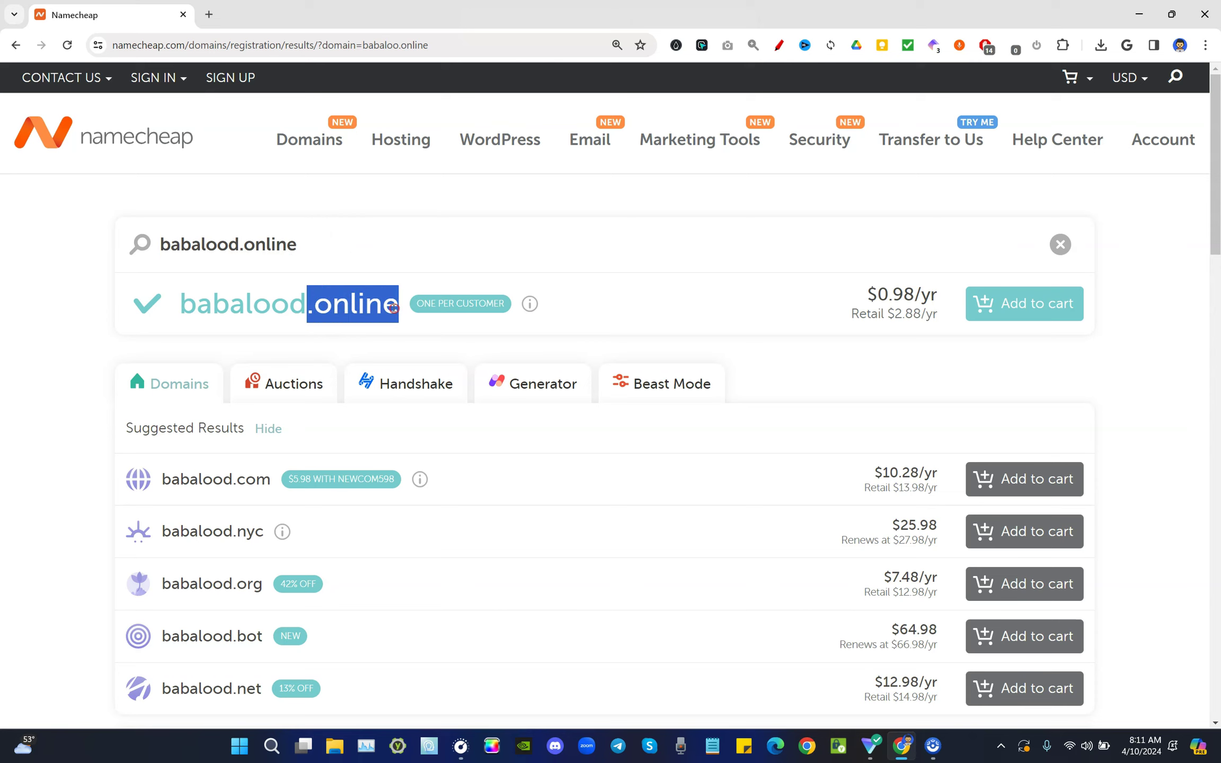
click(420, 325)
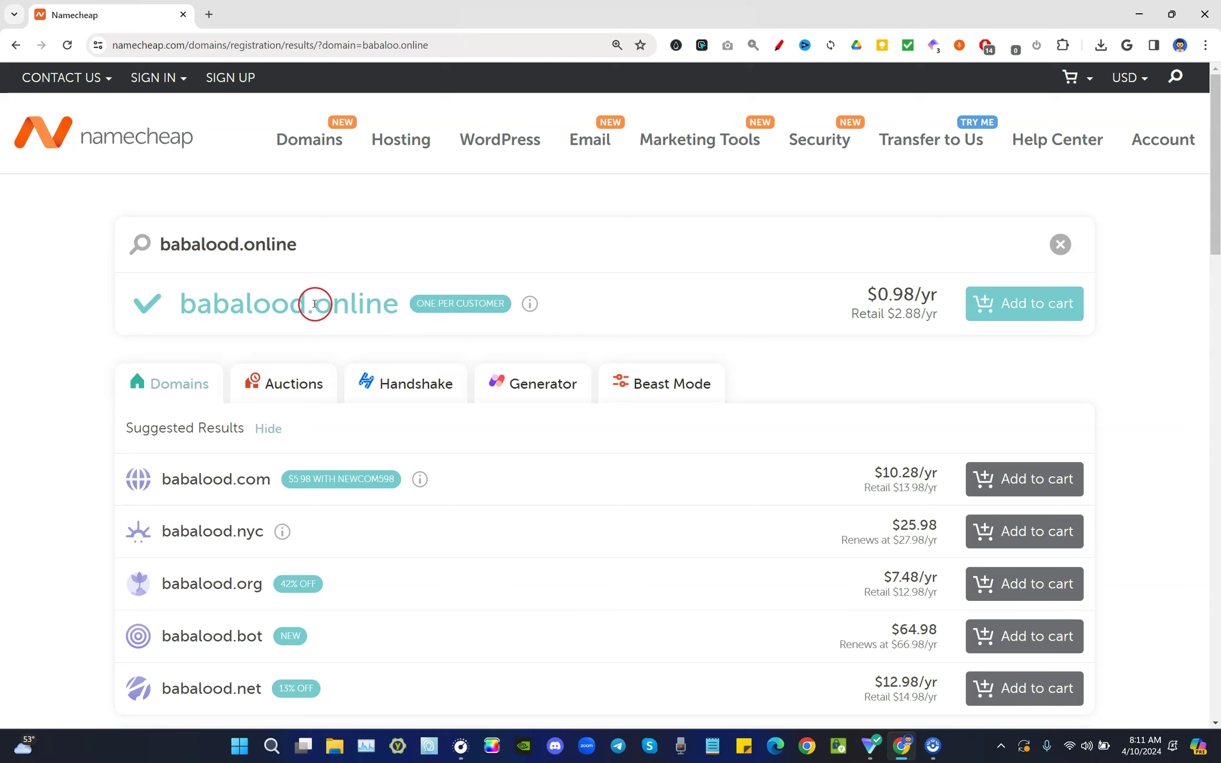
drag(315, 304, 401, 304)
click(402, 305)
click(312, 308)
drag(318, 304, 399, 306)
click(401, 313)
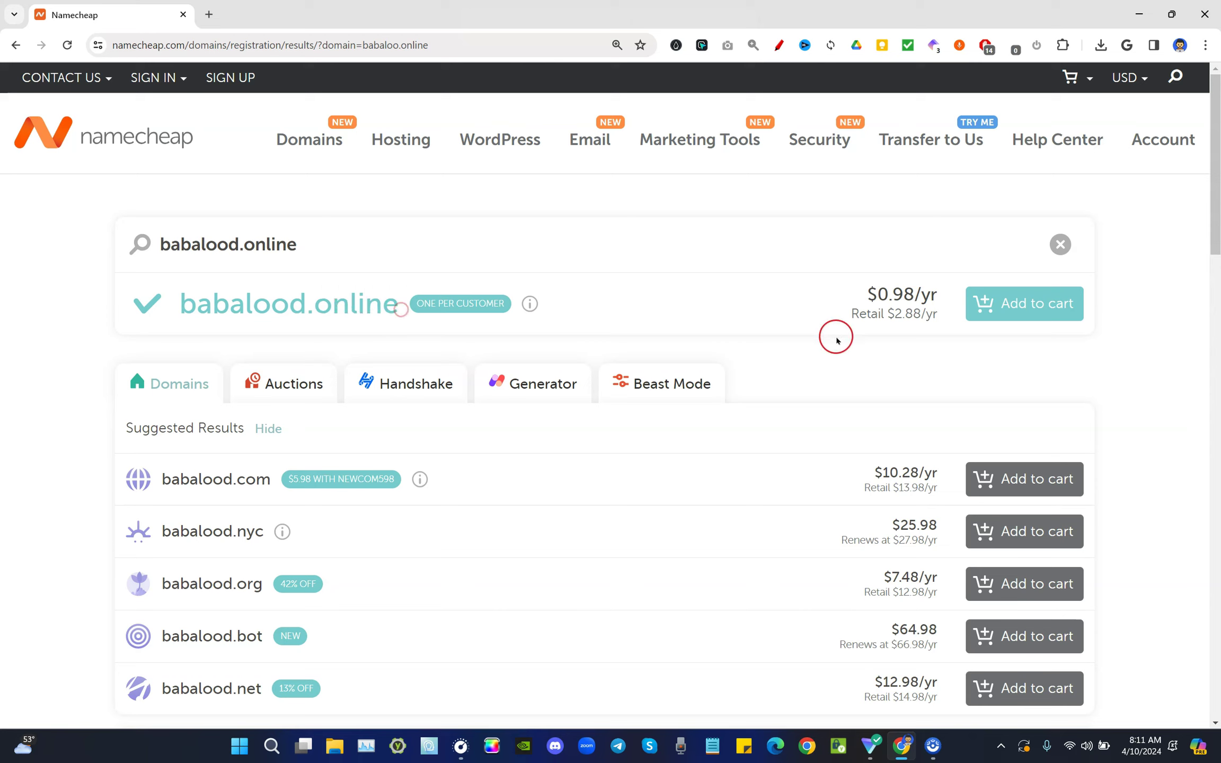
drag(273, 479, 232, 477)
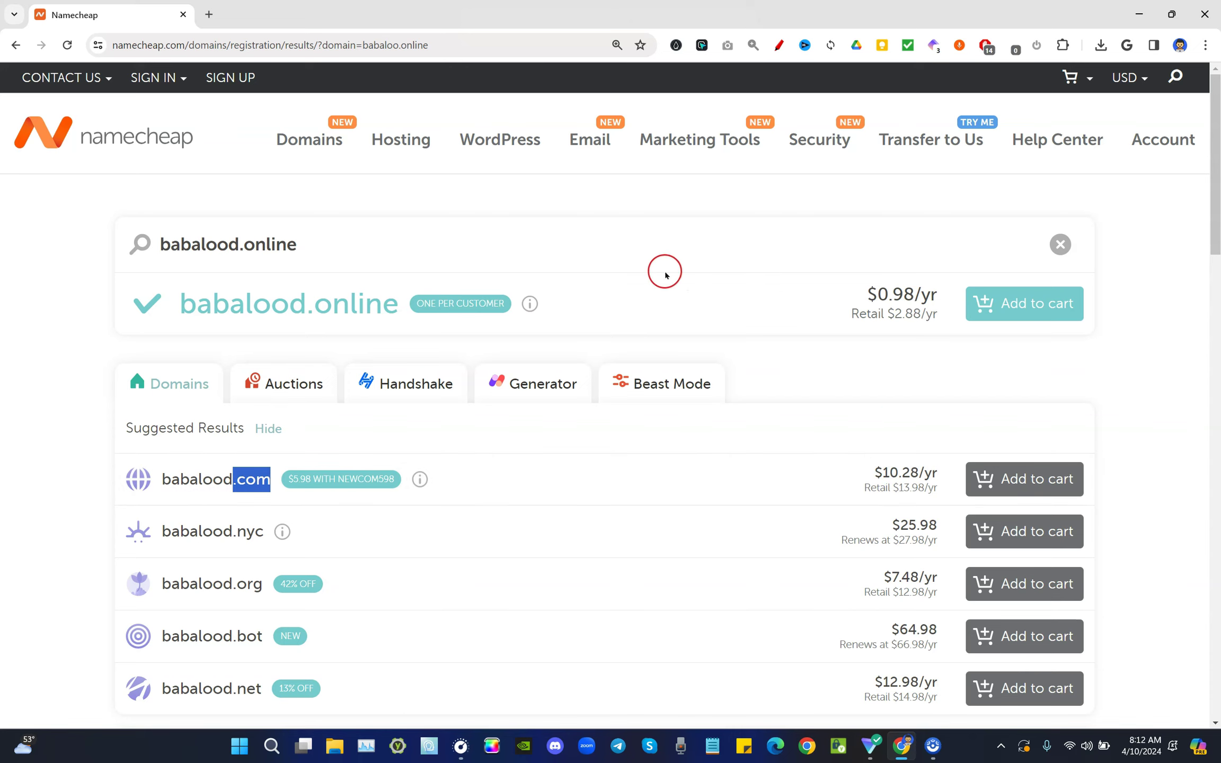
key(alt+Left)
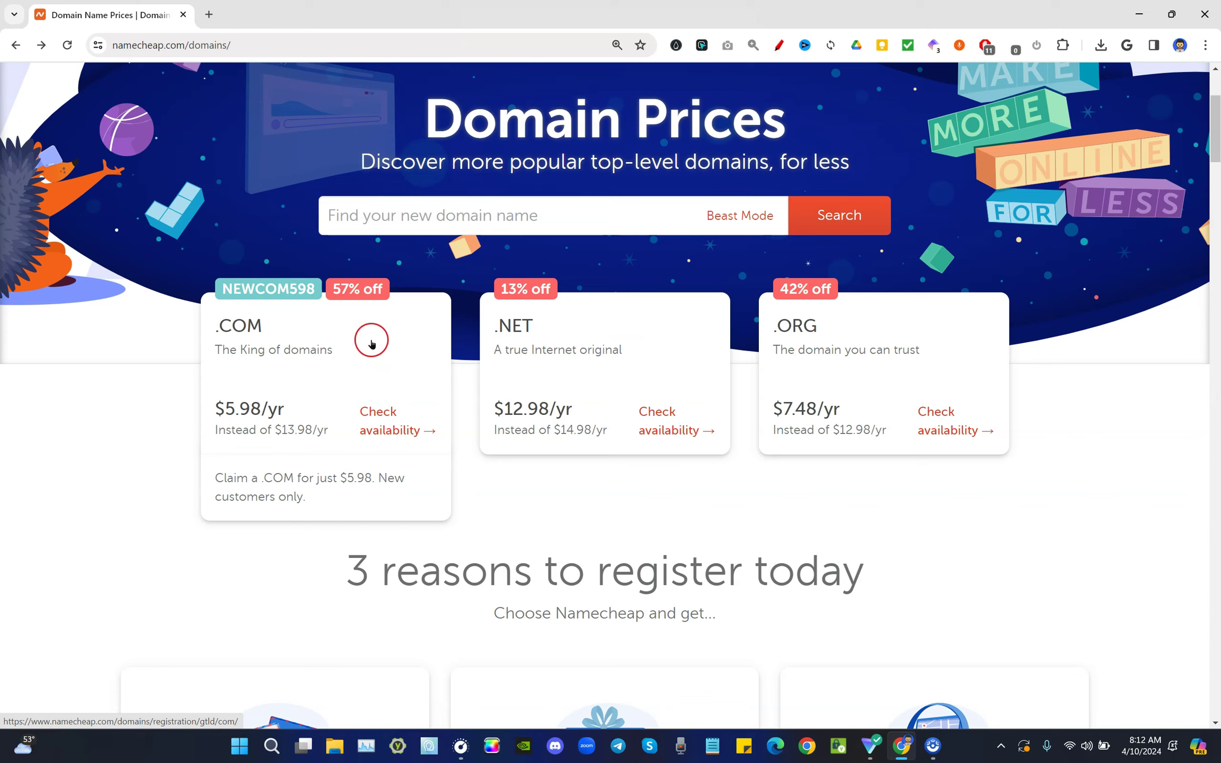
- Search for hvo.me and add it to the cart at $8.98/yr
click(468, 208)
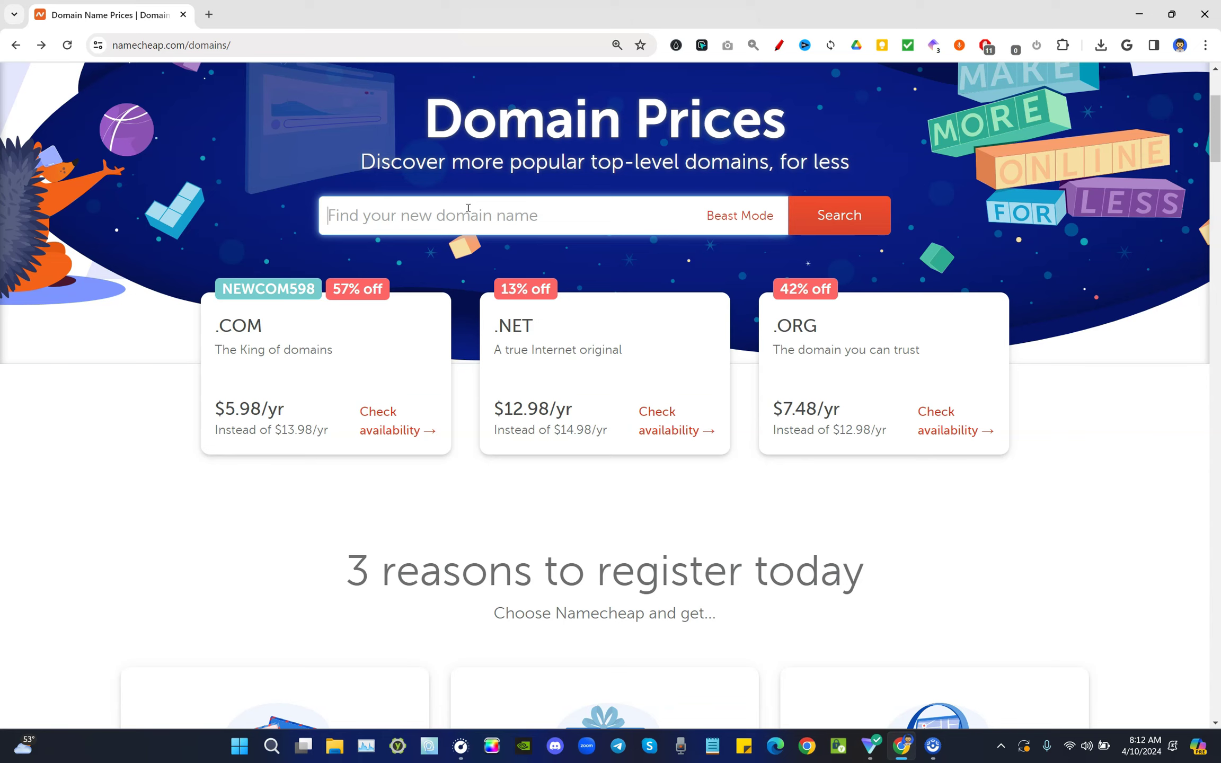
text(hvo.me)
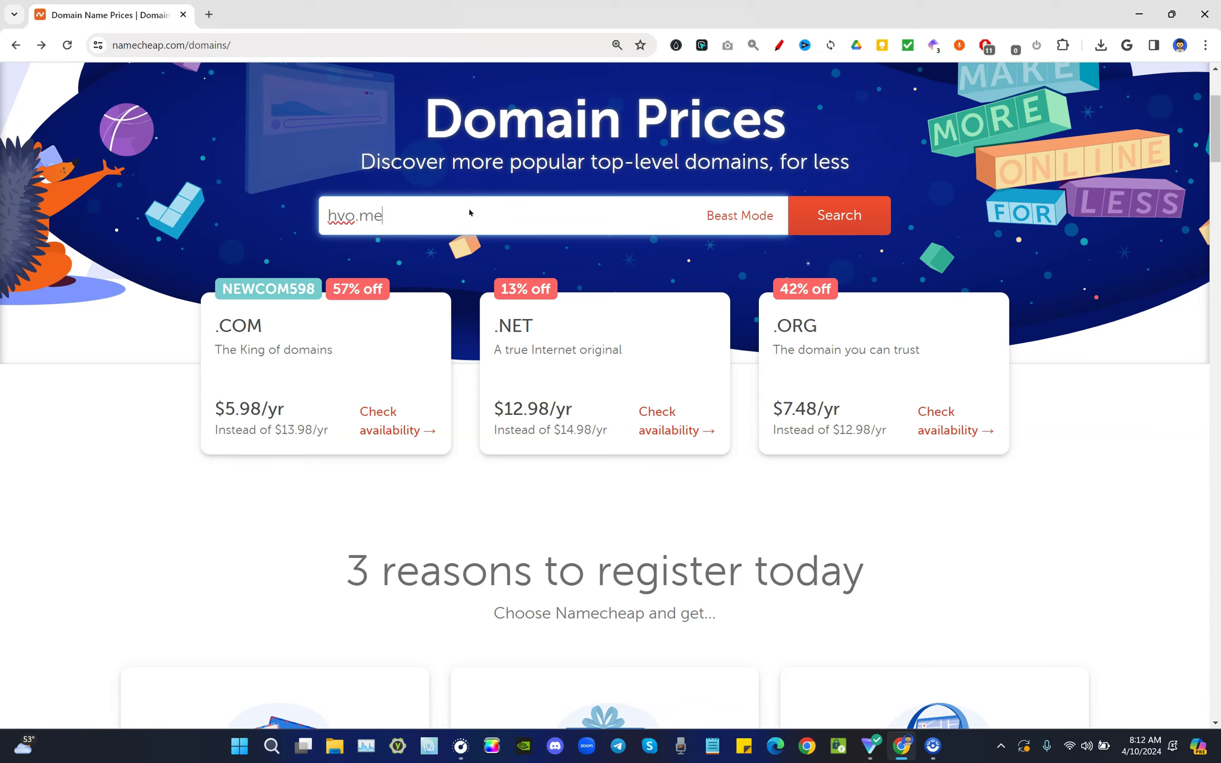
key(Return)
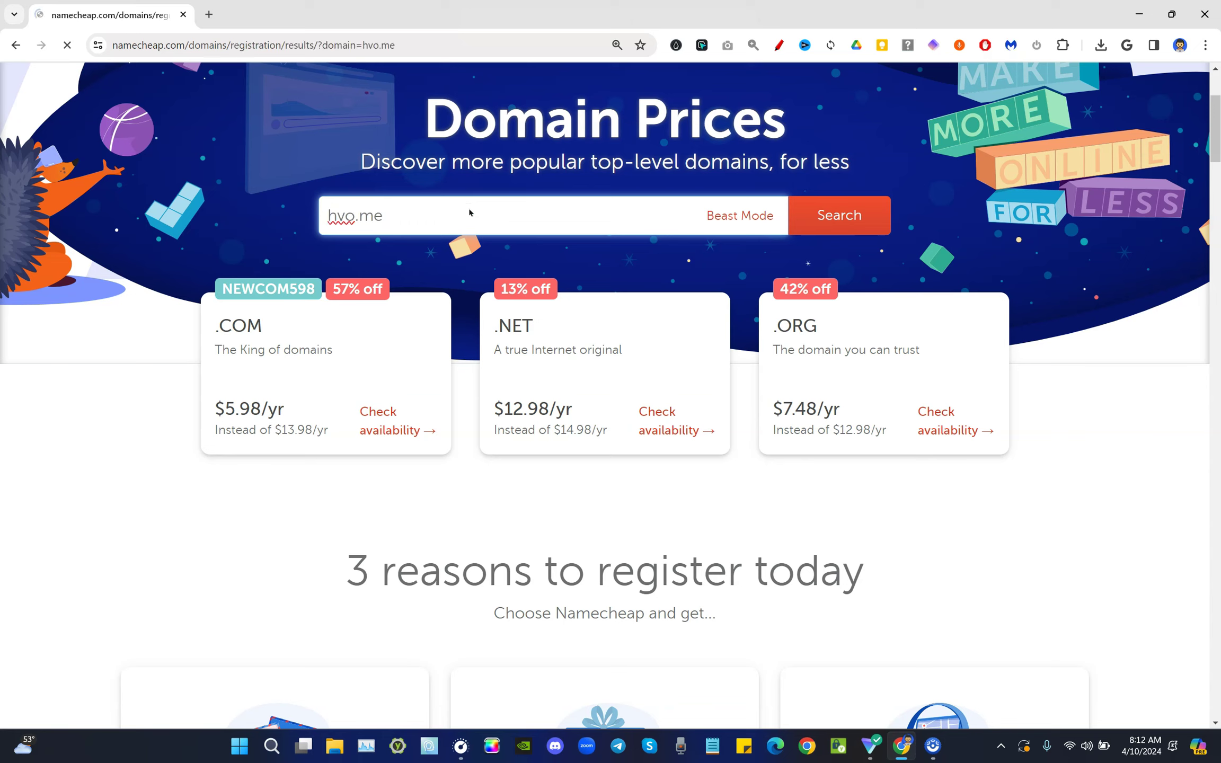
click(473, 212)
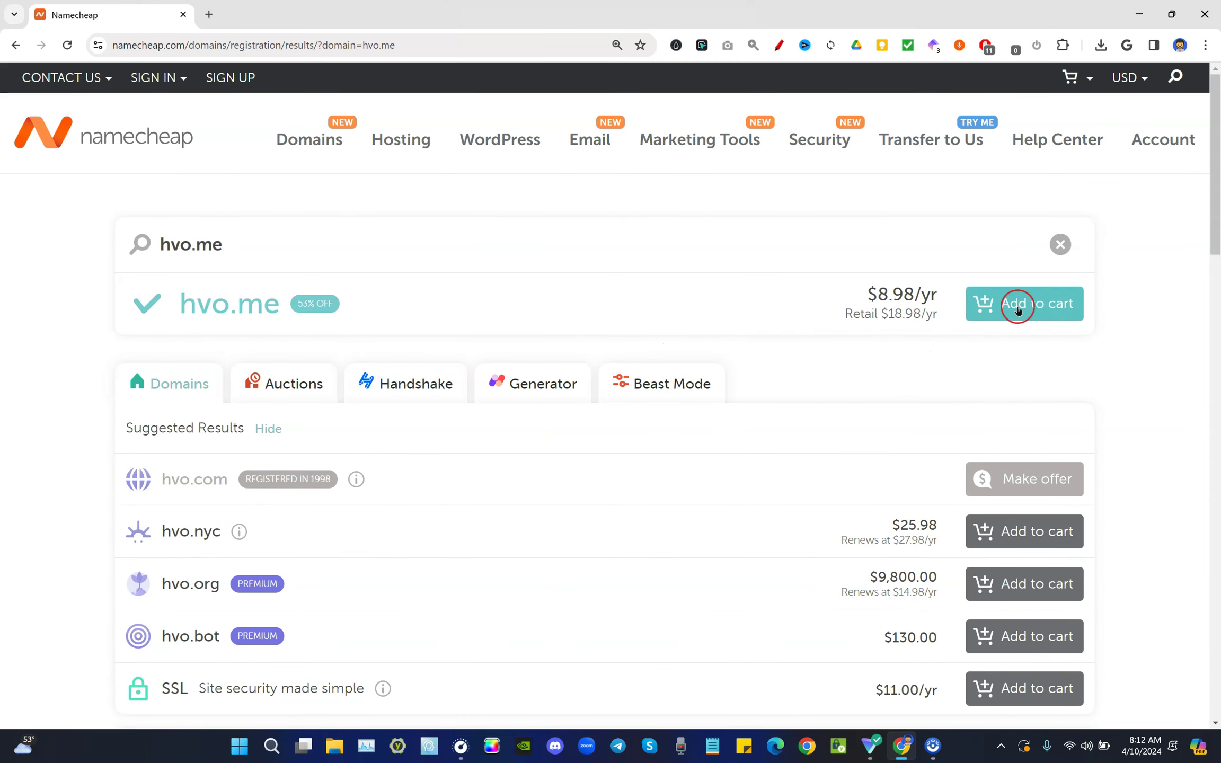
click(1002, 311)
mouse_move(1084, 79)
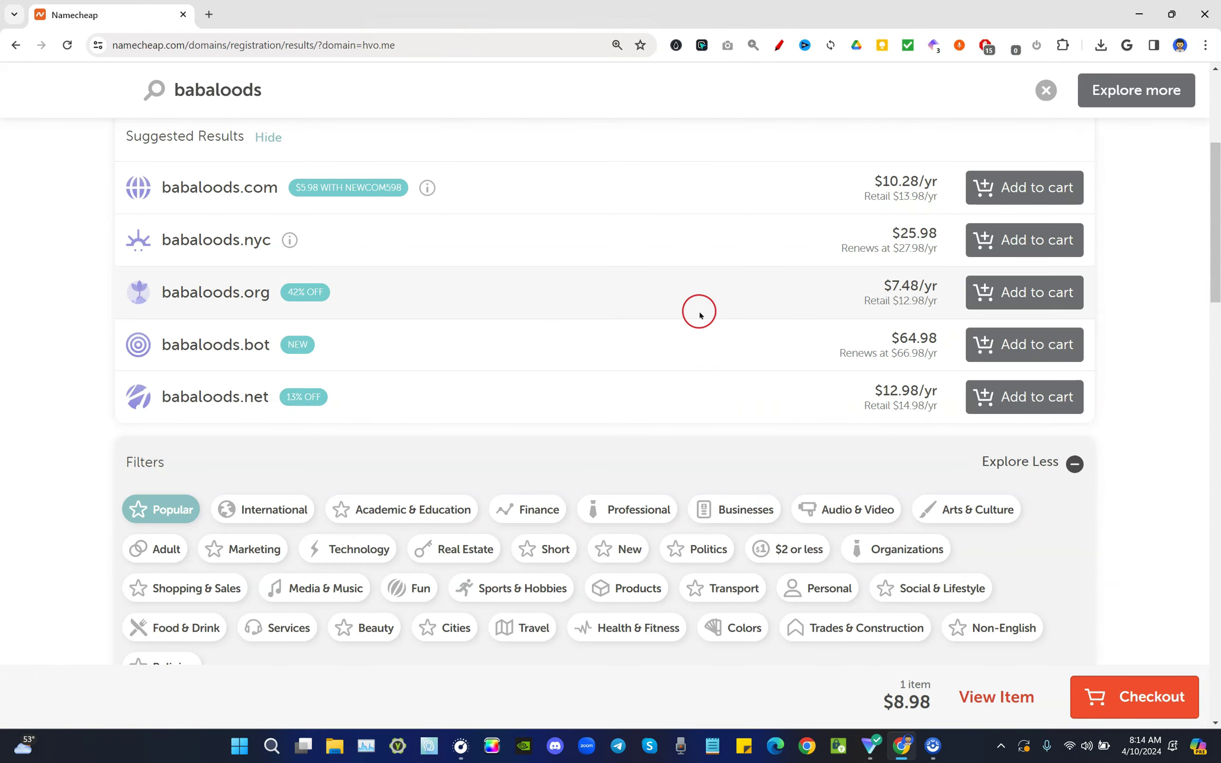
- Filter the babaloods alternatives to International domain endings
scroll(763, 312, down, 2)
scroll(706, 333, down, 1)
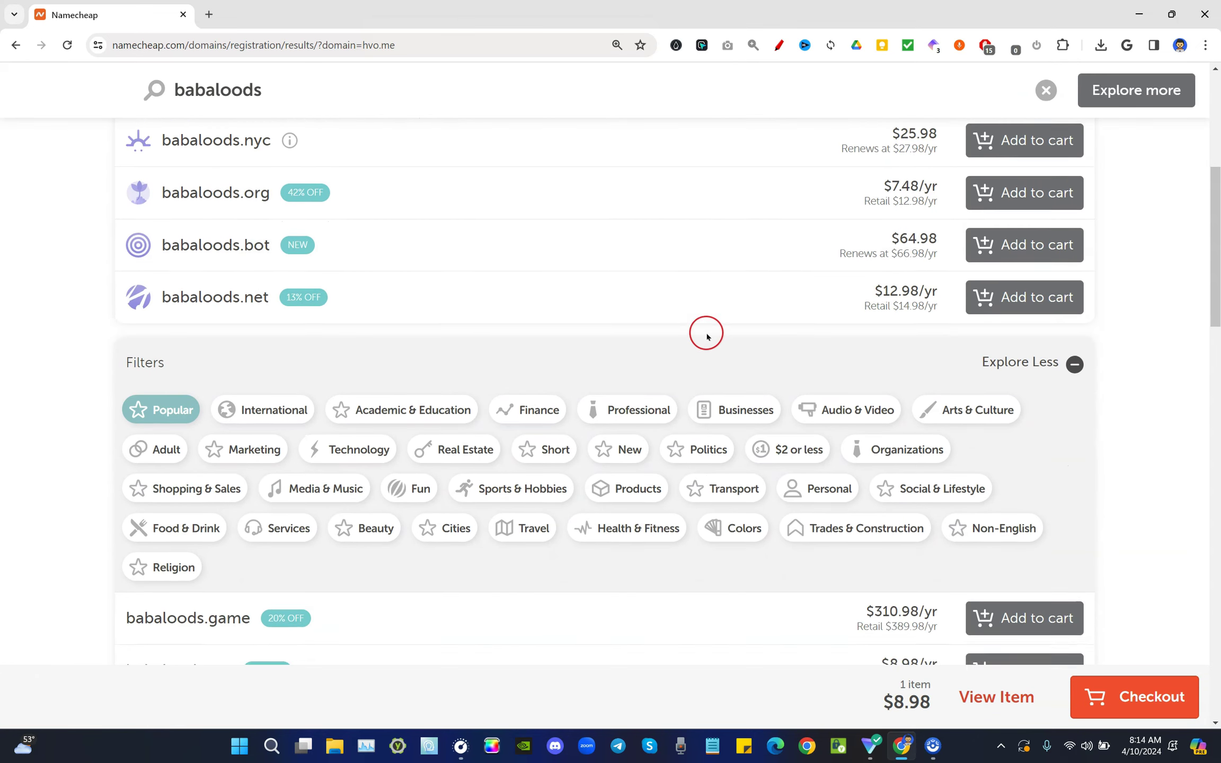
scroll(605, 493, down, 5)
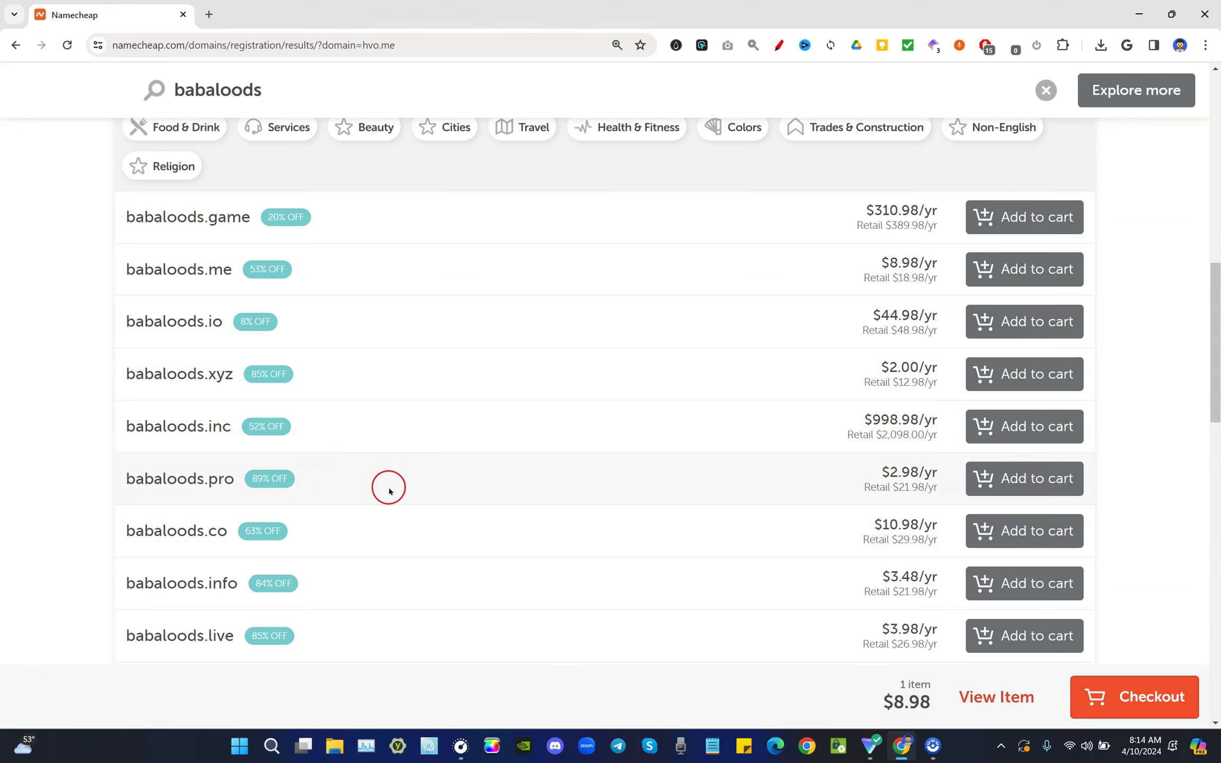
scroll(540, 472, down, 3)
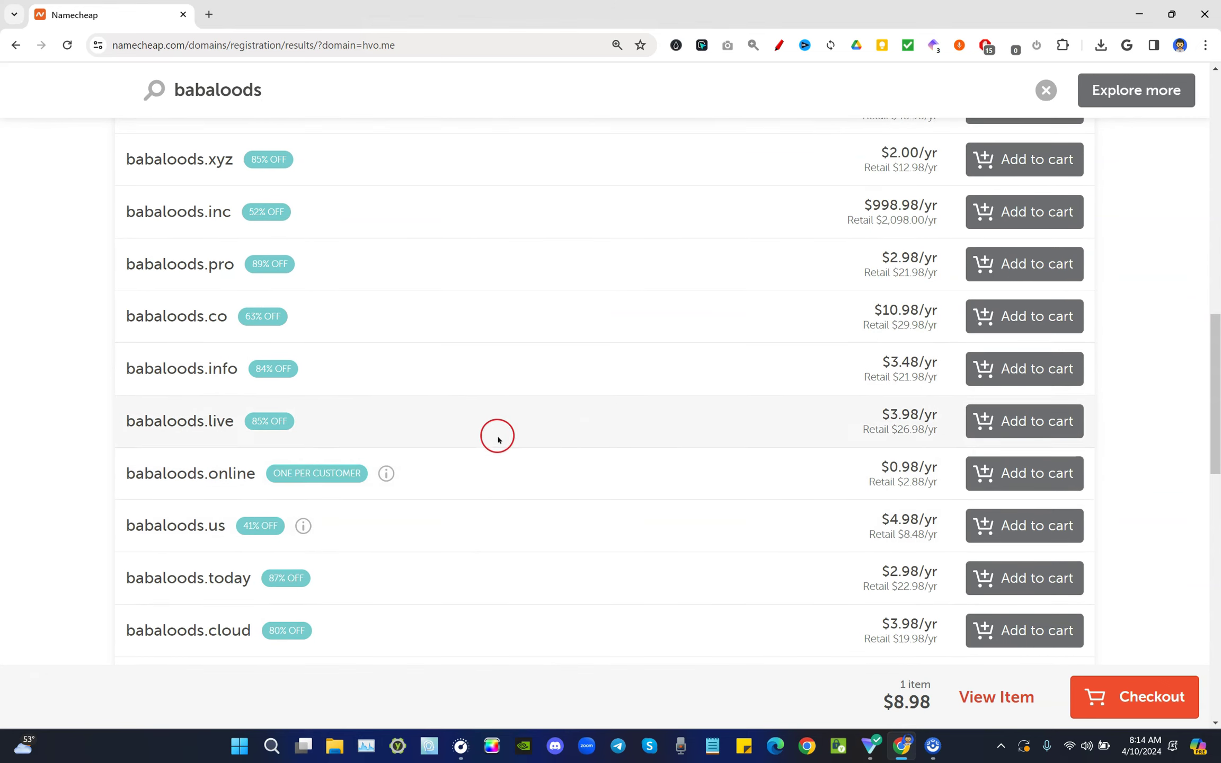
scroll(480, 512, down, 3)
scroll(483, 511, down, 10)
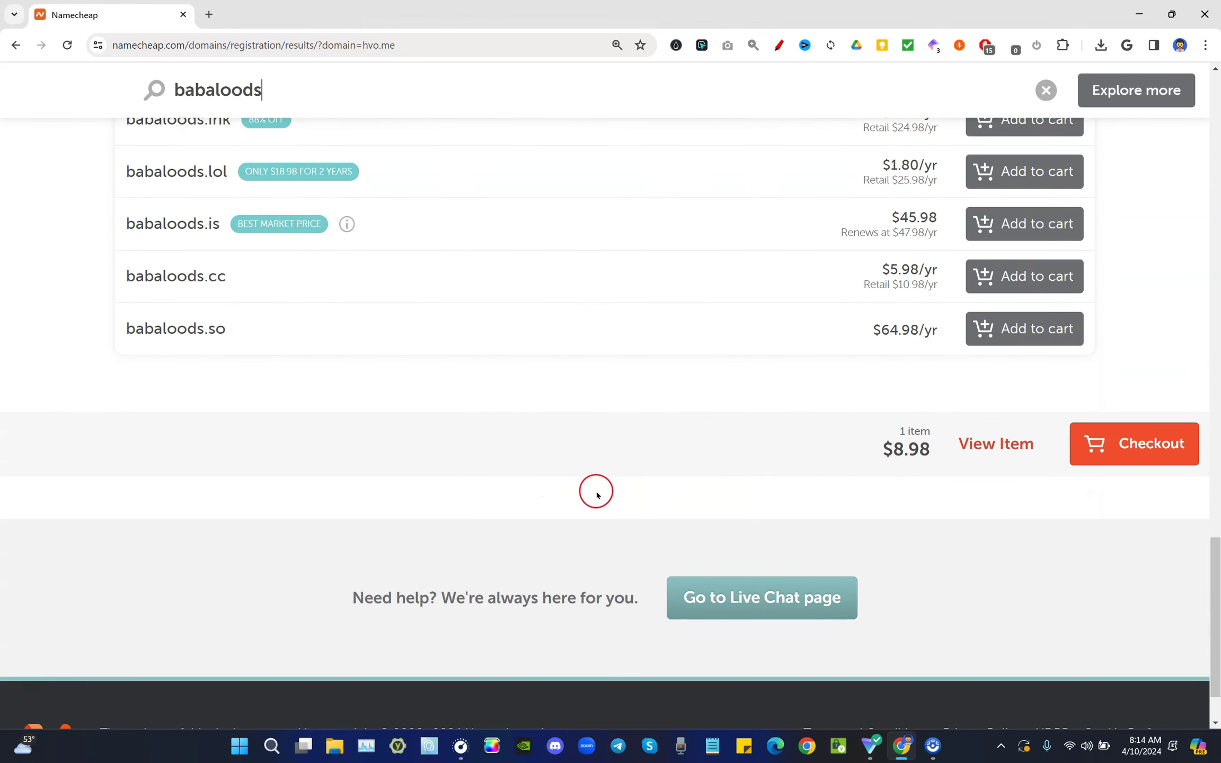
scroll(712, 444, up, 10)
scroll(708, 443, up, 9)
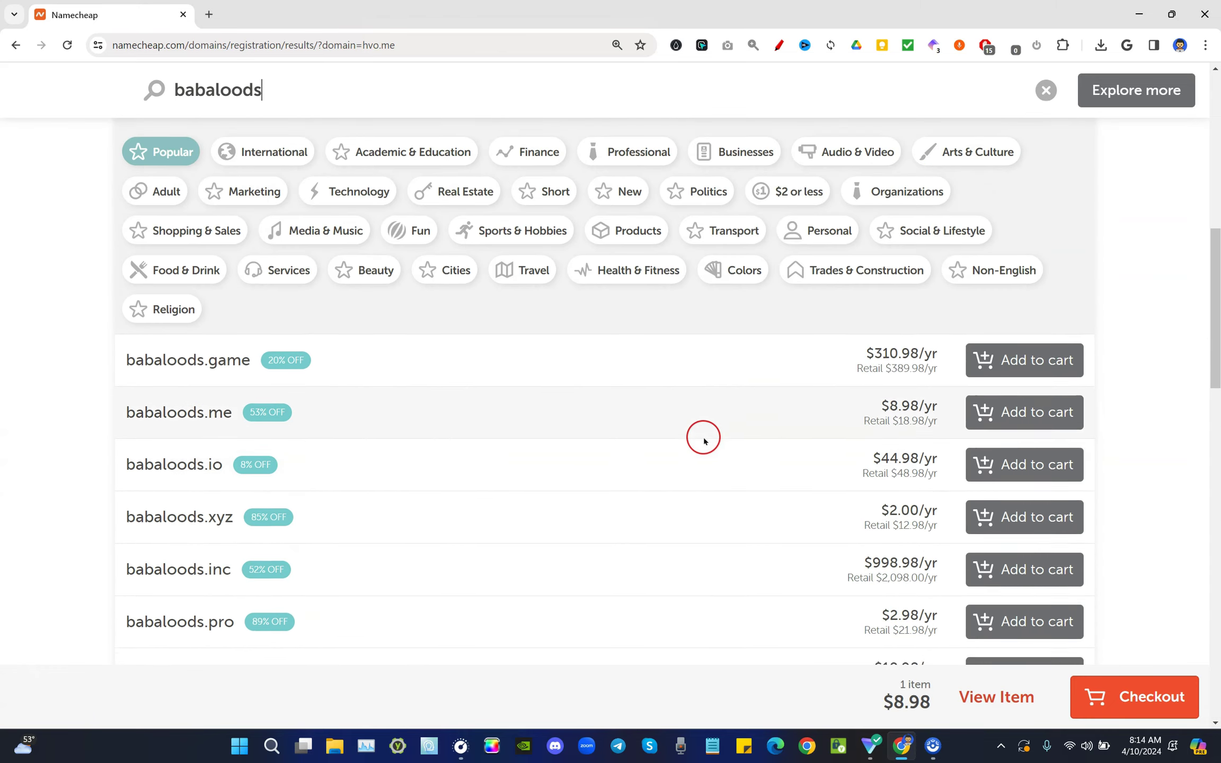
click(279, 222)
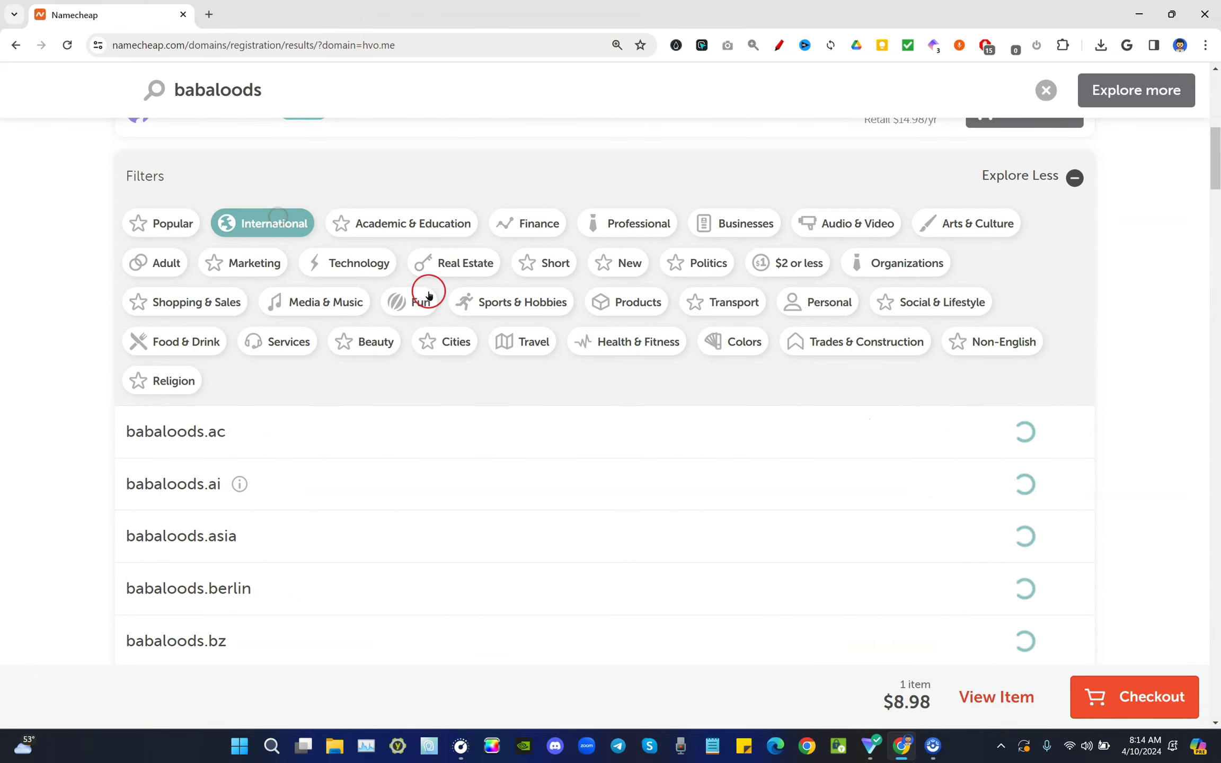
- Narrow the babaloods results to endings costing $2 or less per year
scroll(681, 418, down, 2)
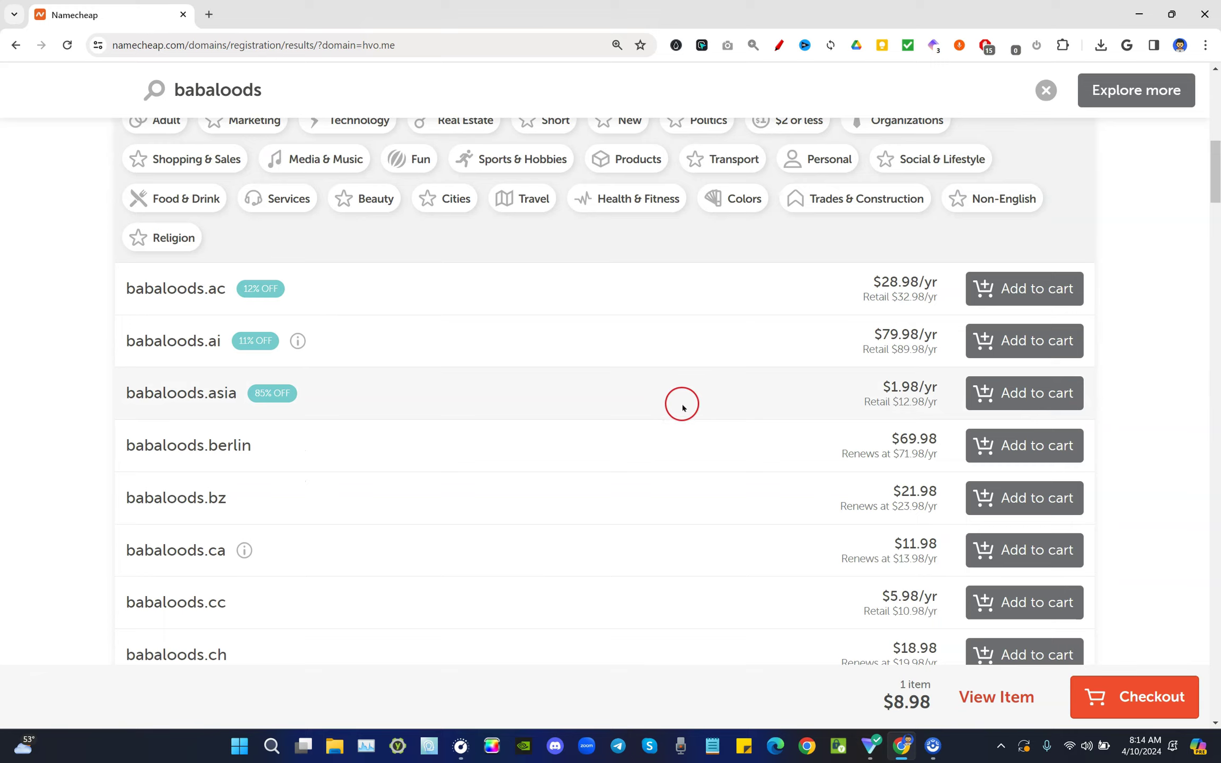
scroll(586, 451, down, 20)
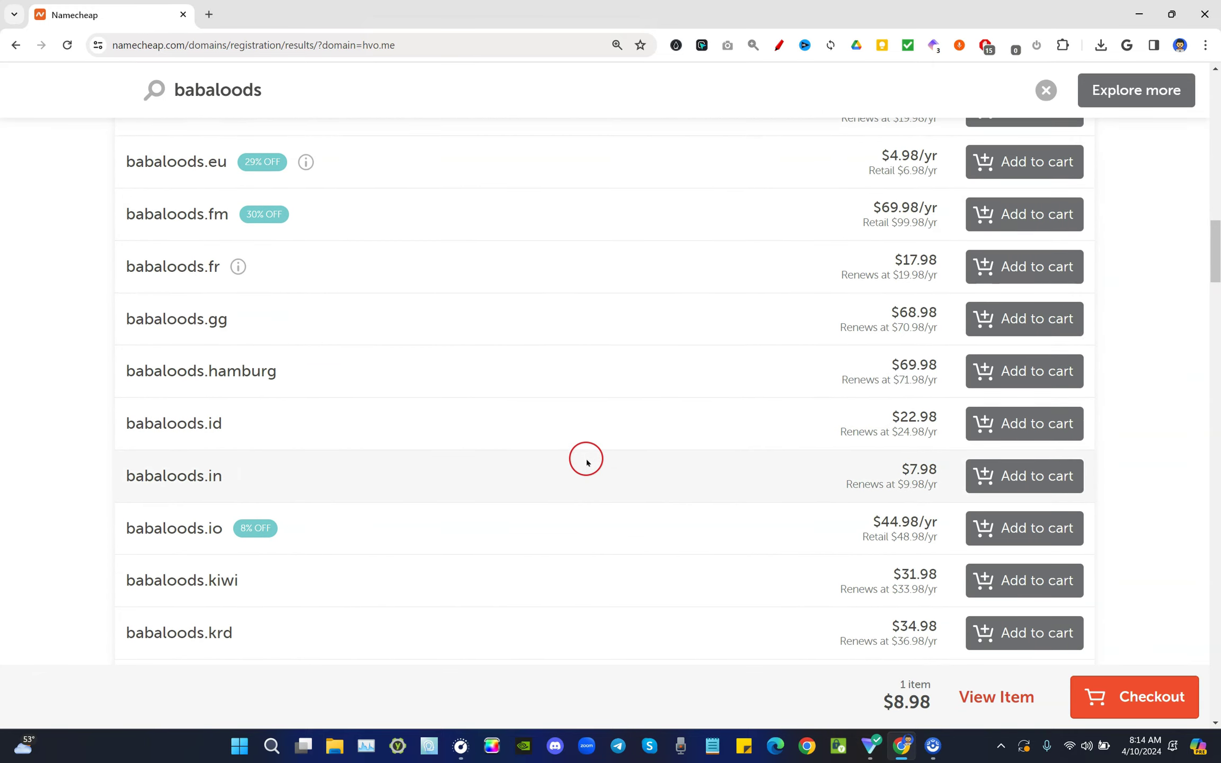
scroll(589, 461, up, 20)
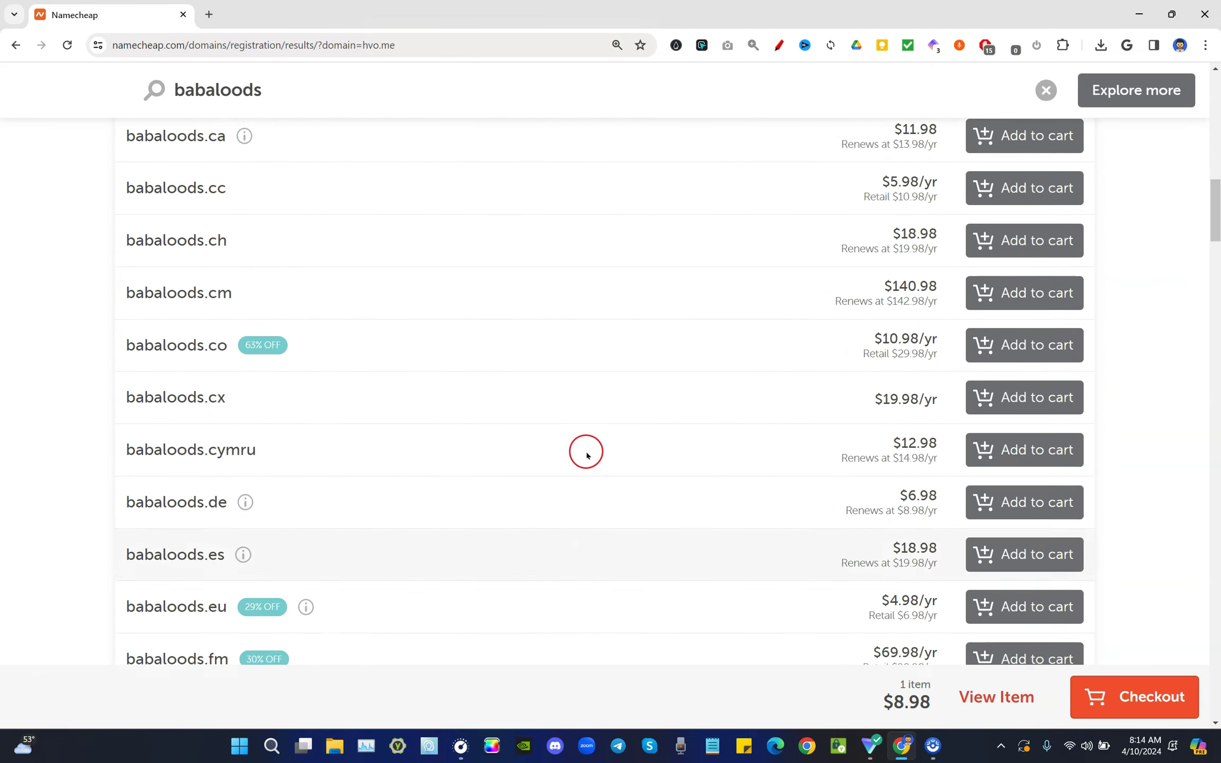
scroll(586, 454, up, 3)
click(793, 405)
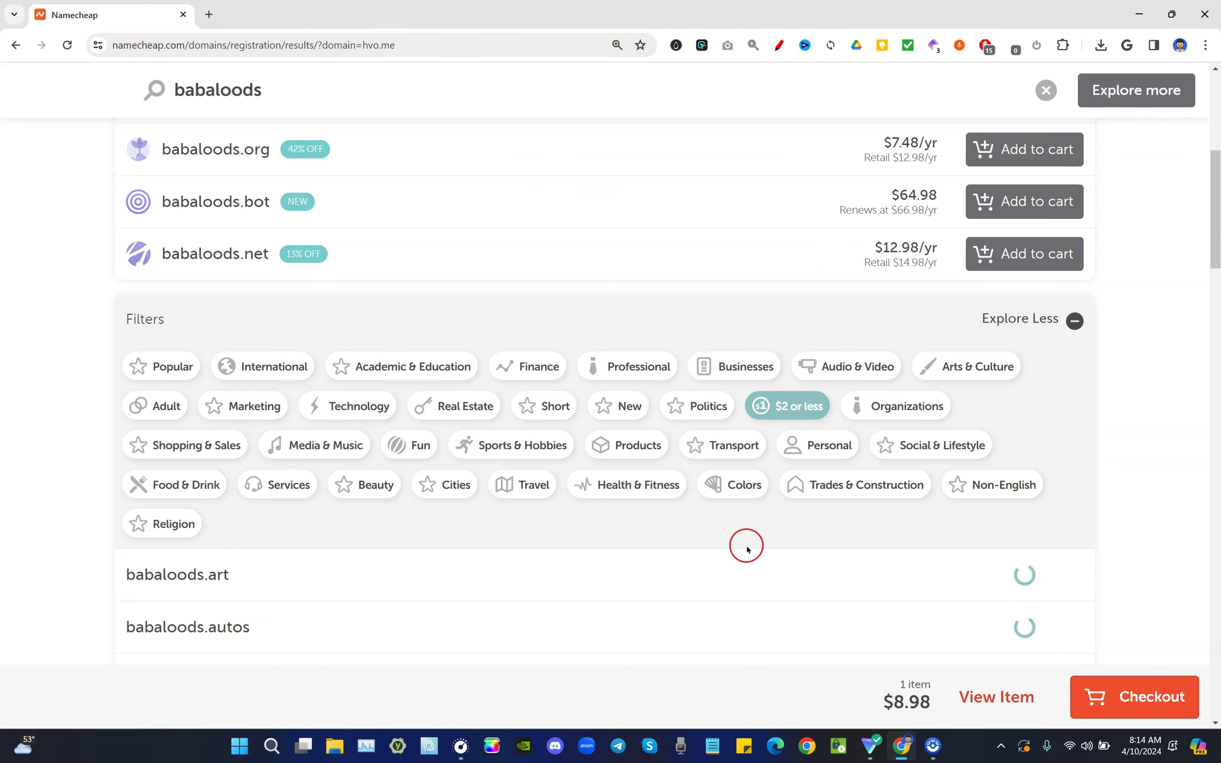
scroll(744, 545, down, 5)
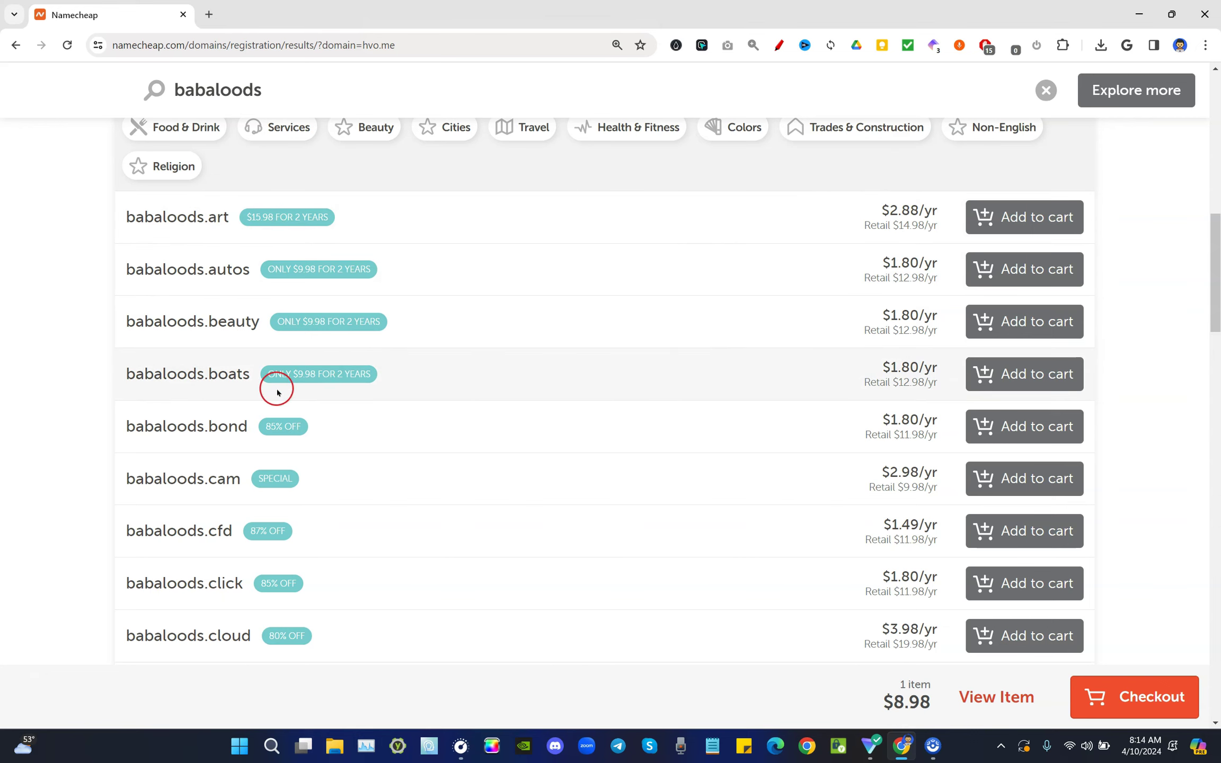
scroll(646, 463, down, 6)
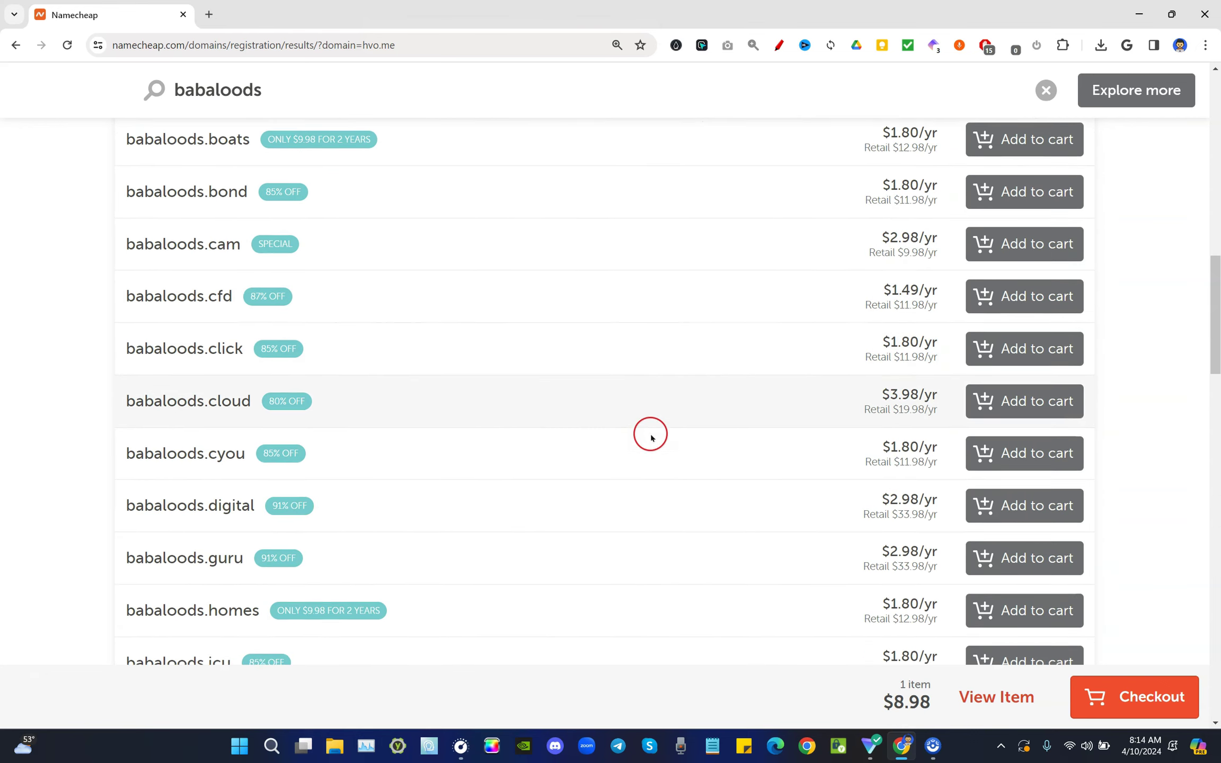
scroll(581, 408, down, 18)
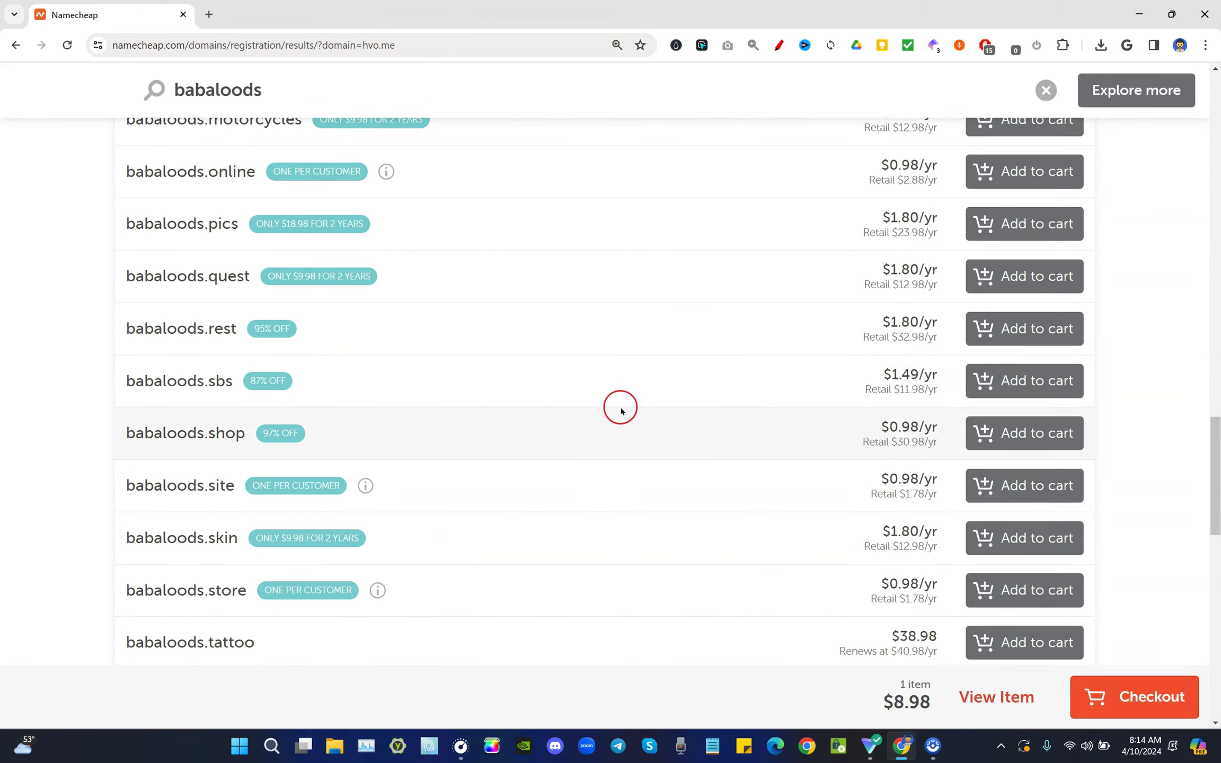
scroll(739, 445, up, 20)
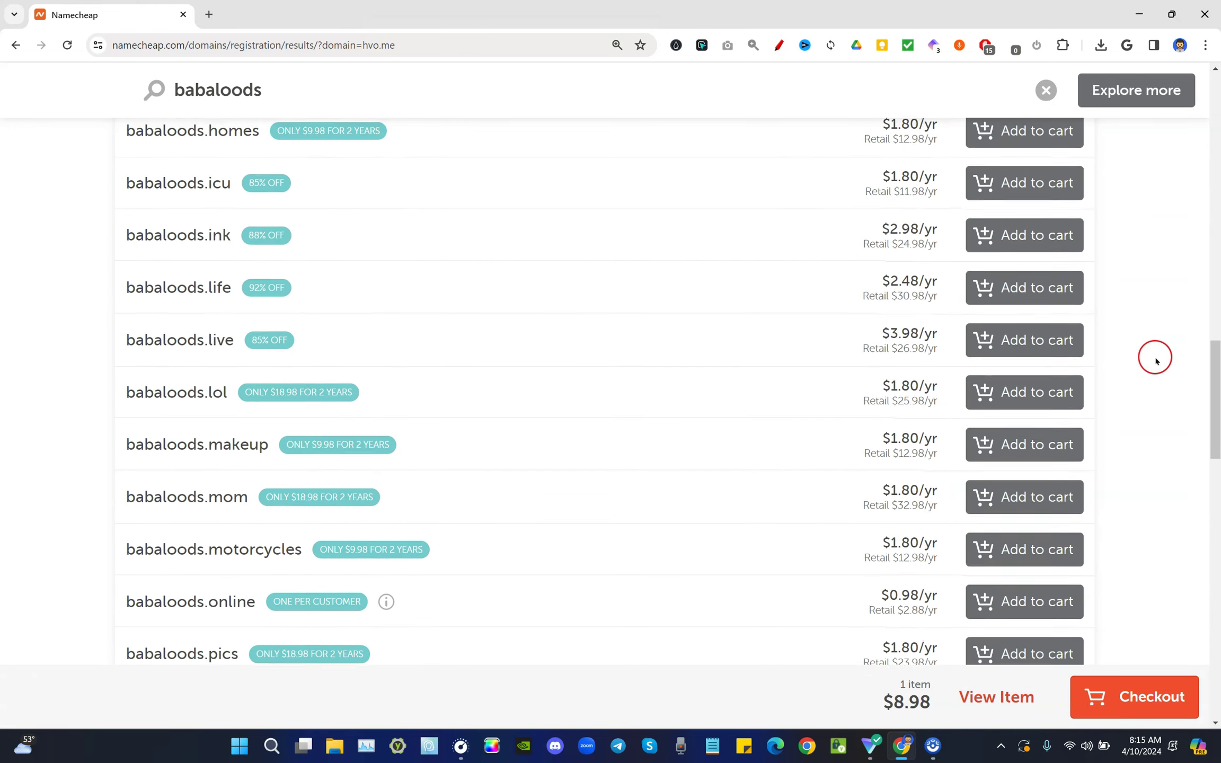
scroll(1158, 362, up, 10)
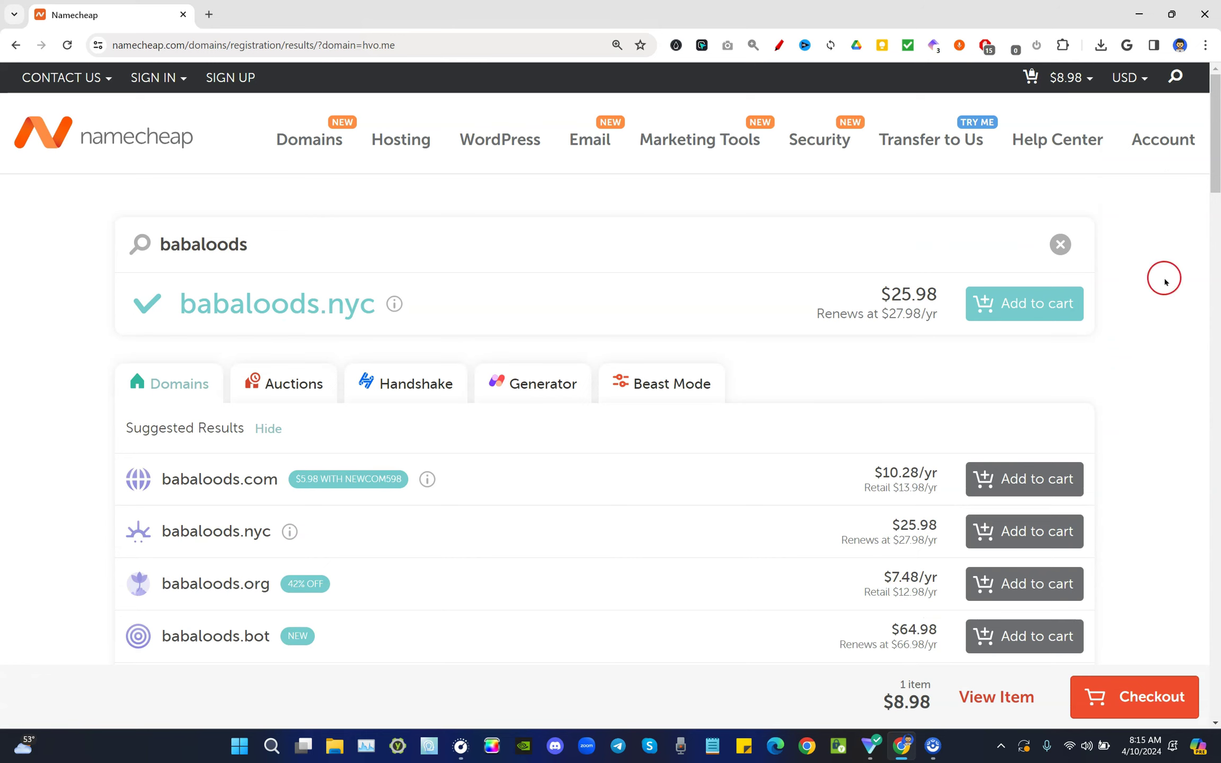
- View the cart holding hvo.me and select its Promo Code box
mouse_move(1071, 77)
click(1027, 254)
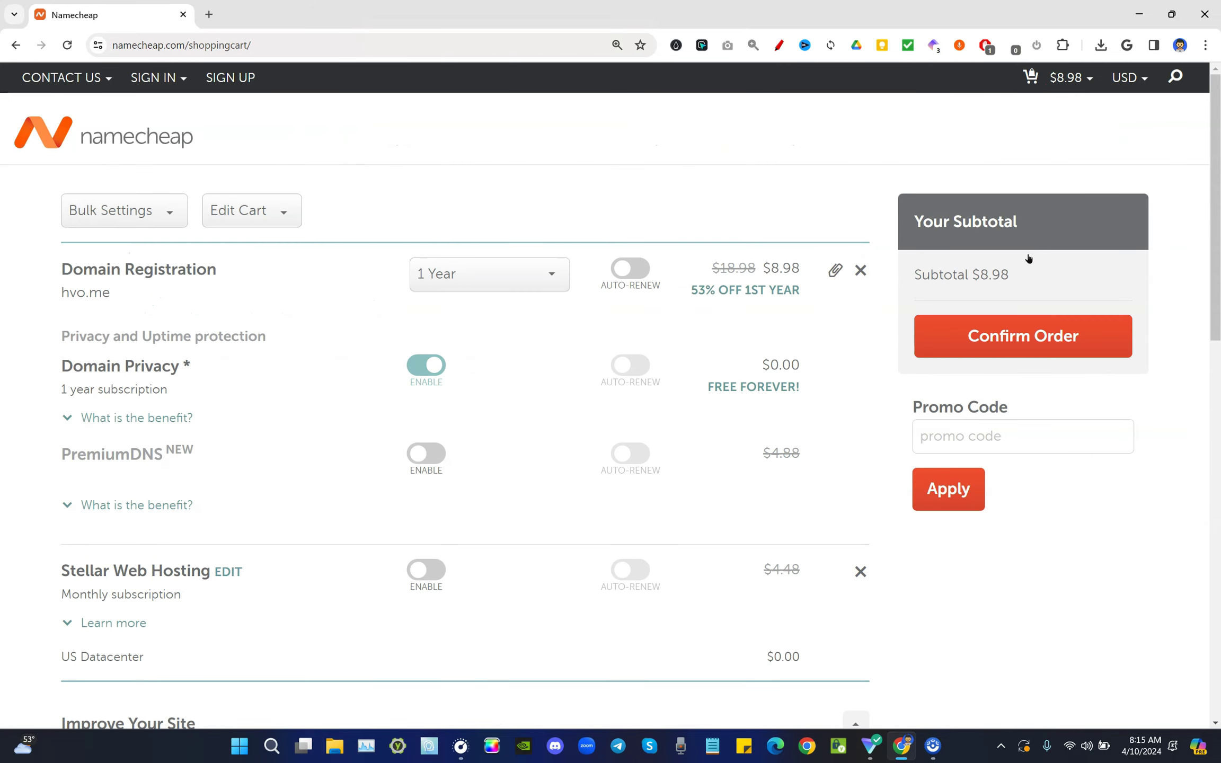
scroll(905, 534, down, 3)
scroll(985, 519, up, 3)
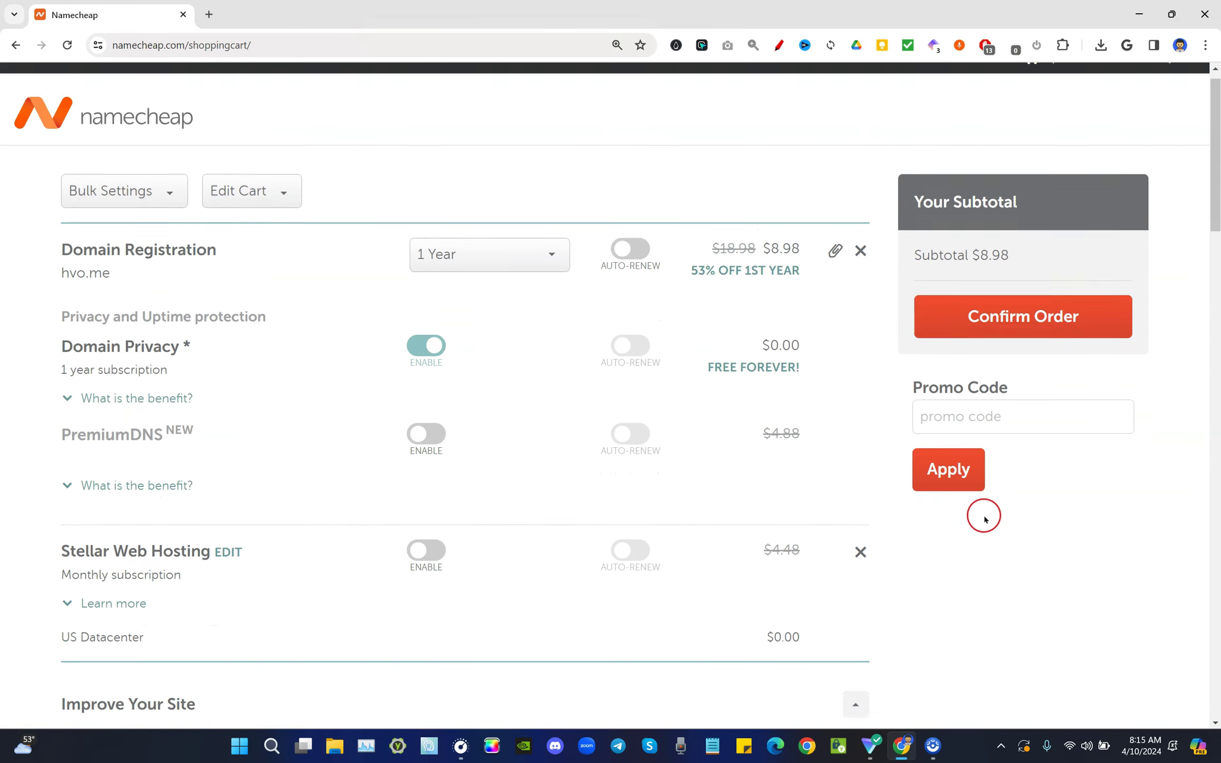
click(1022, 440)
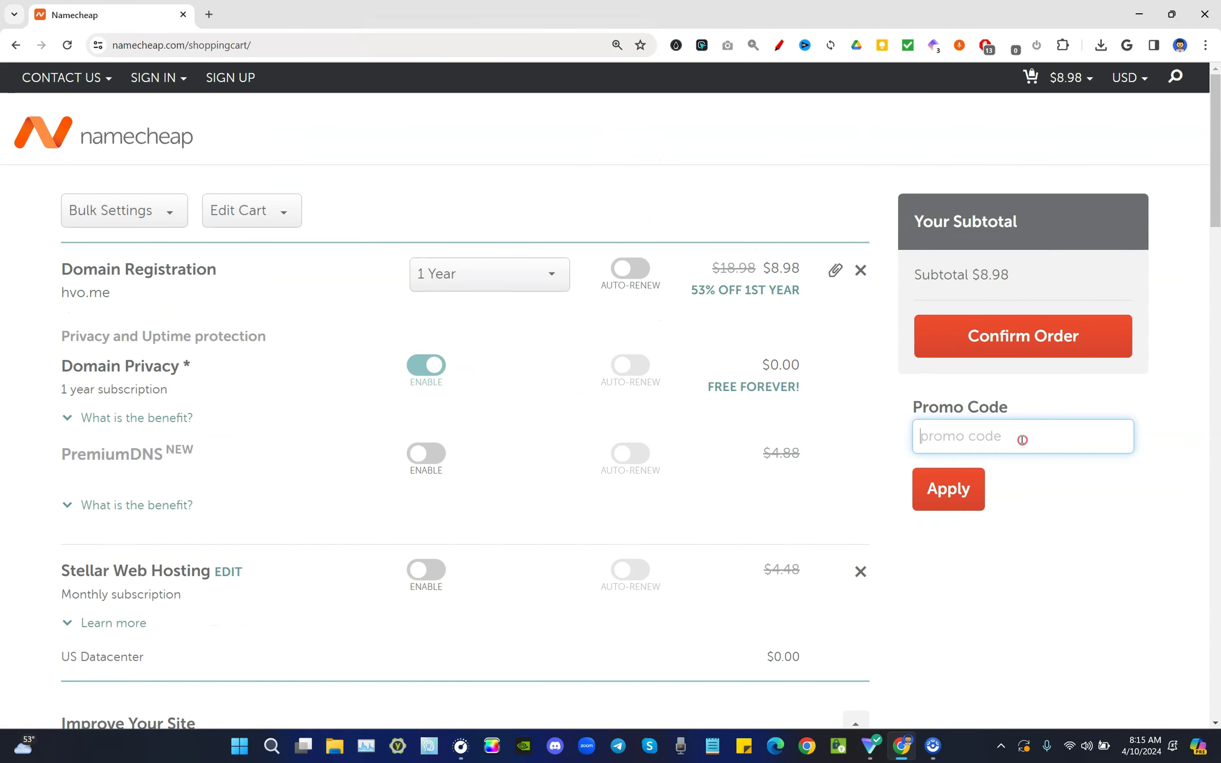
- Go from the home page footer's Promos to the Monthly Promo Codes coupon cards
click(132, 137)
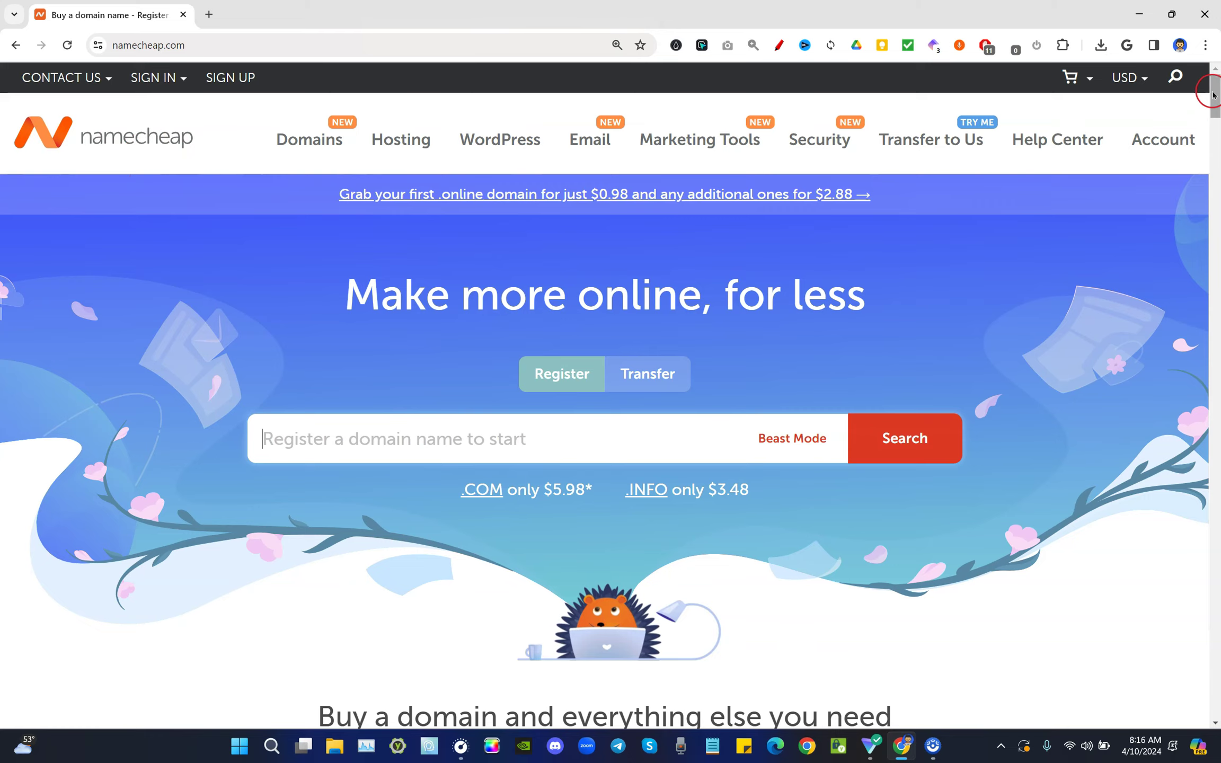
drag(1217, 93, 1217, 689)
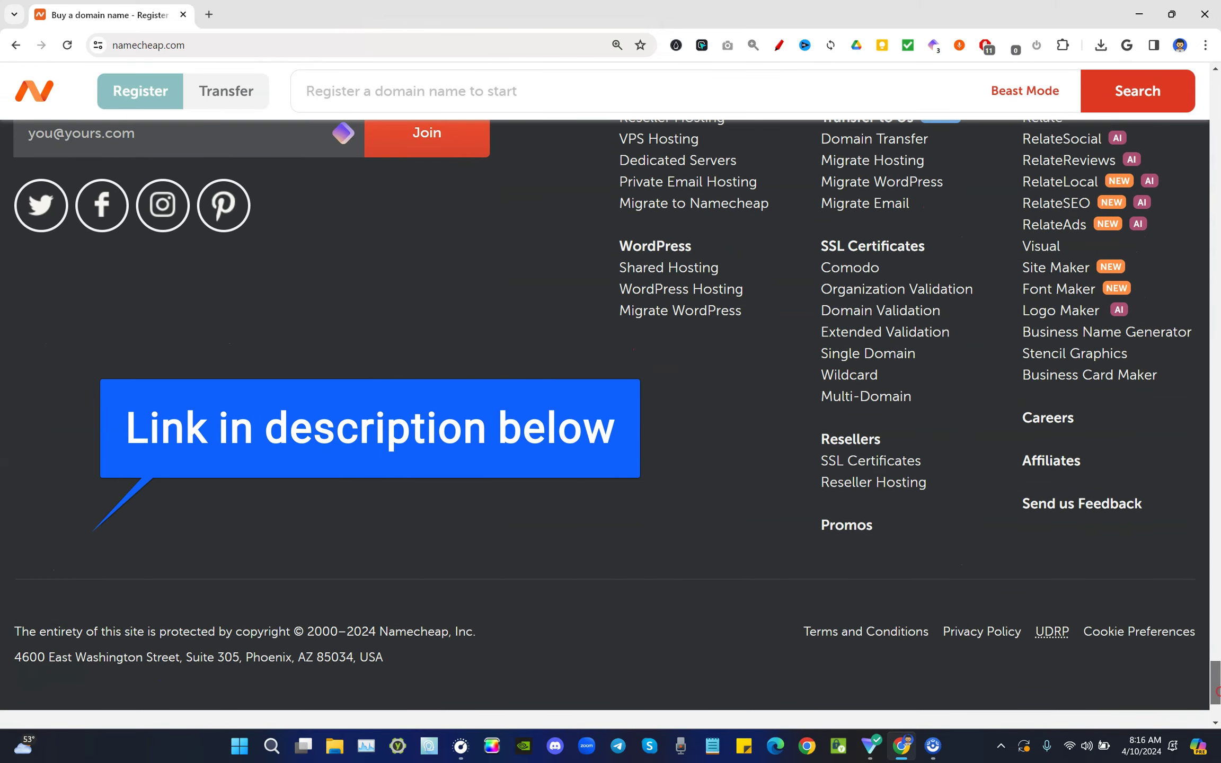
click(844, 527)
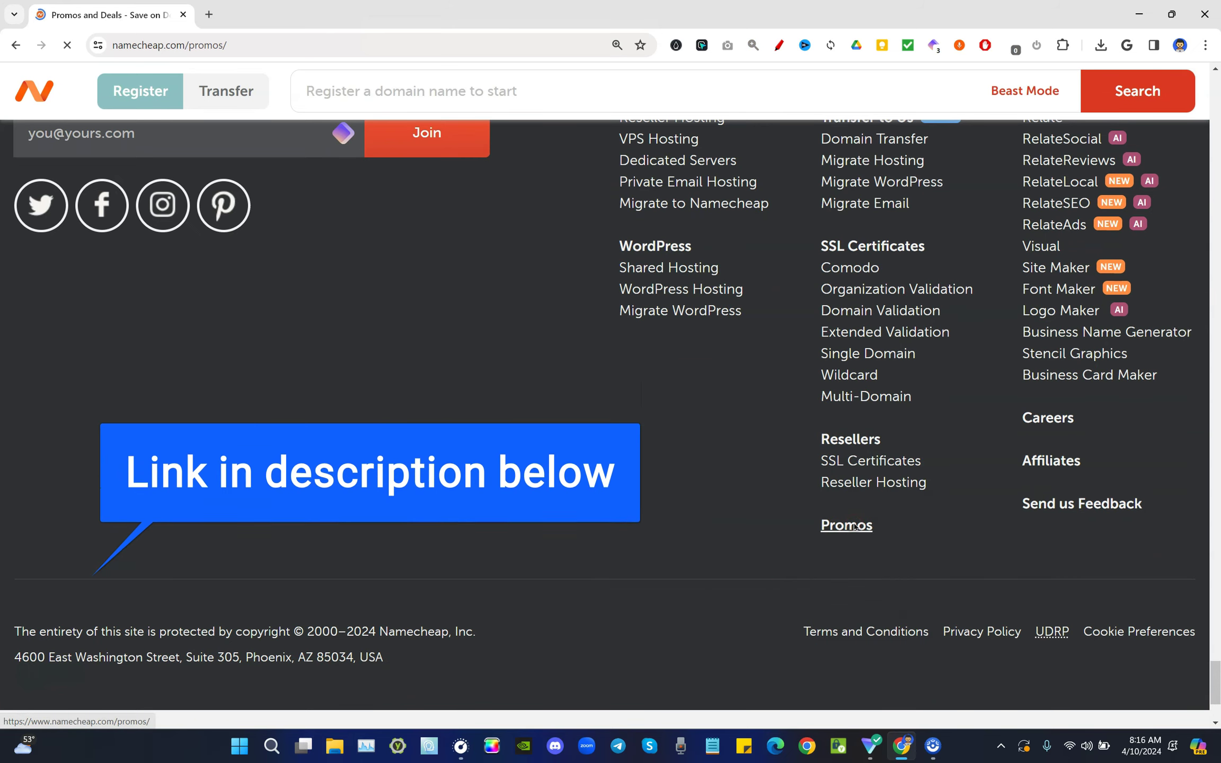
scroll(1166, 384, down, 4)
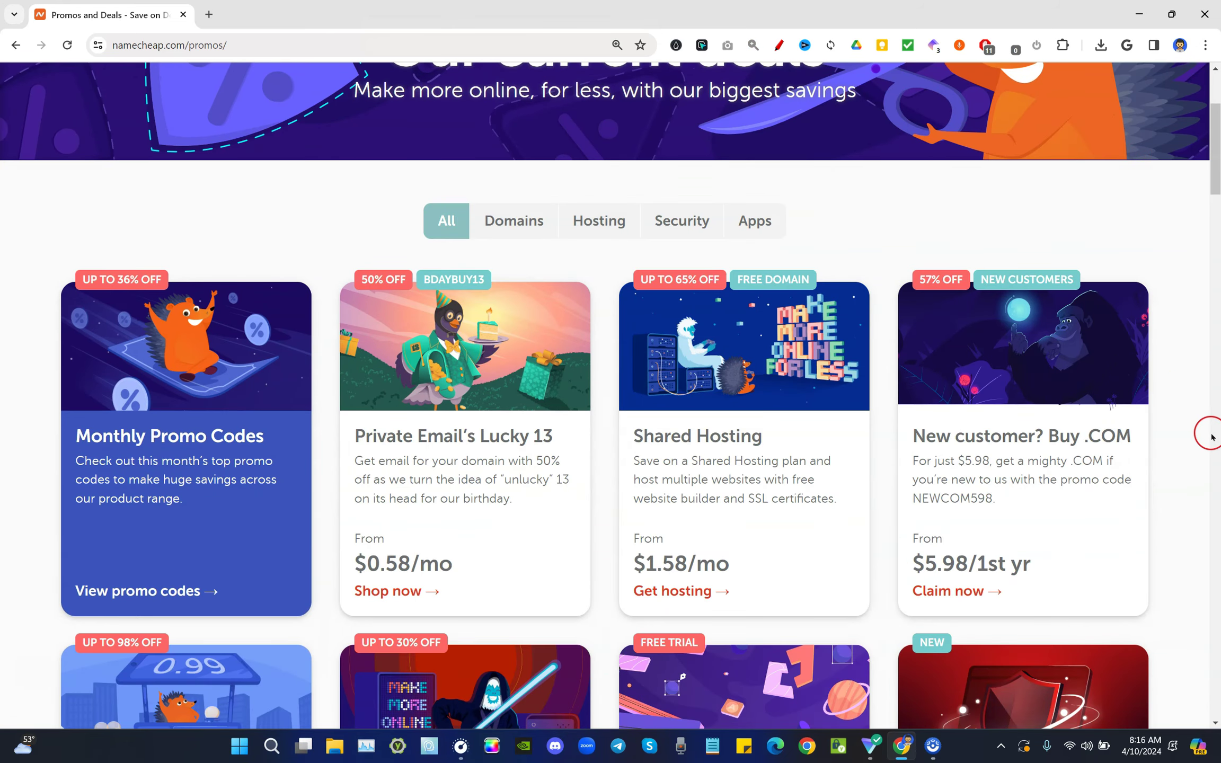
scroll(1213, 437, down, 1)
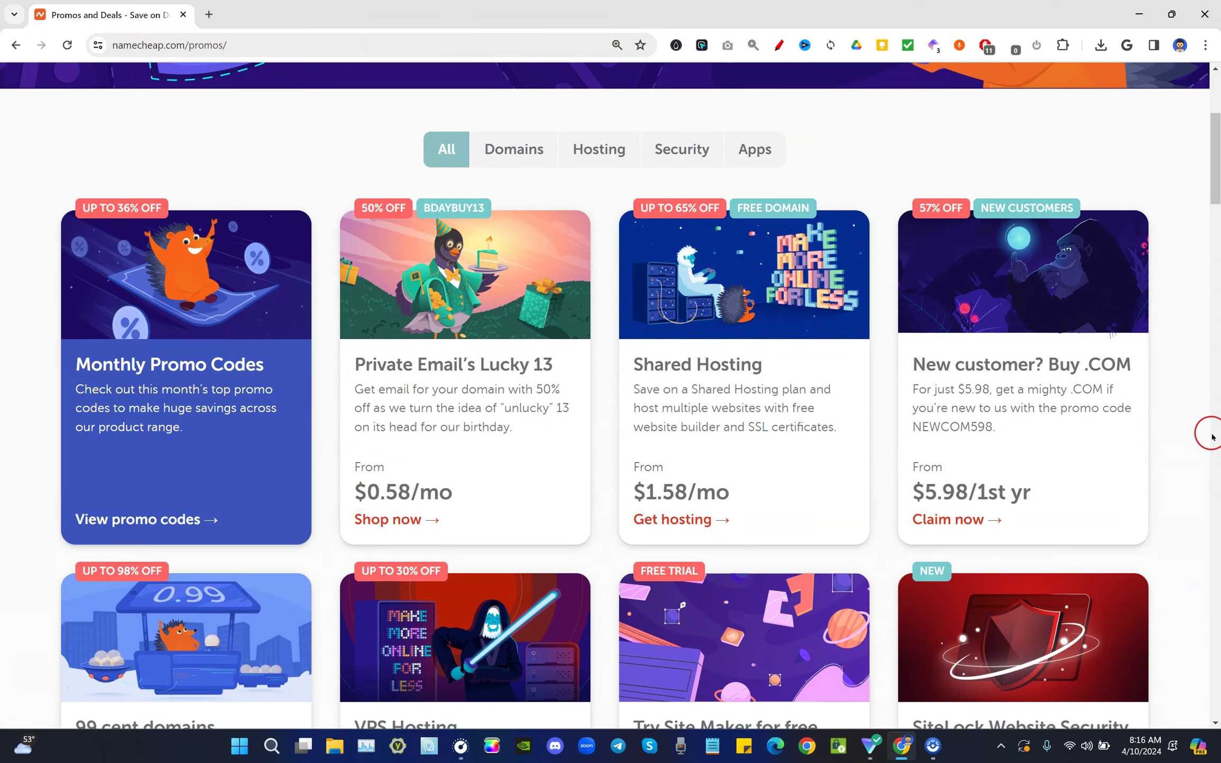
click(165, 442)
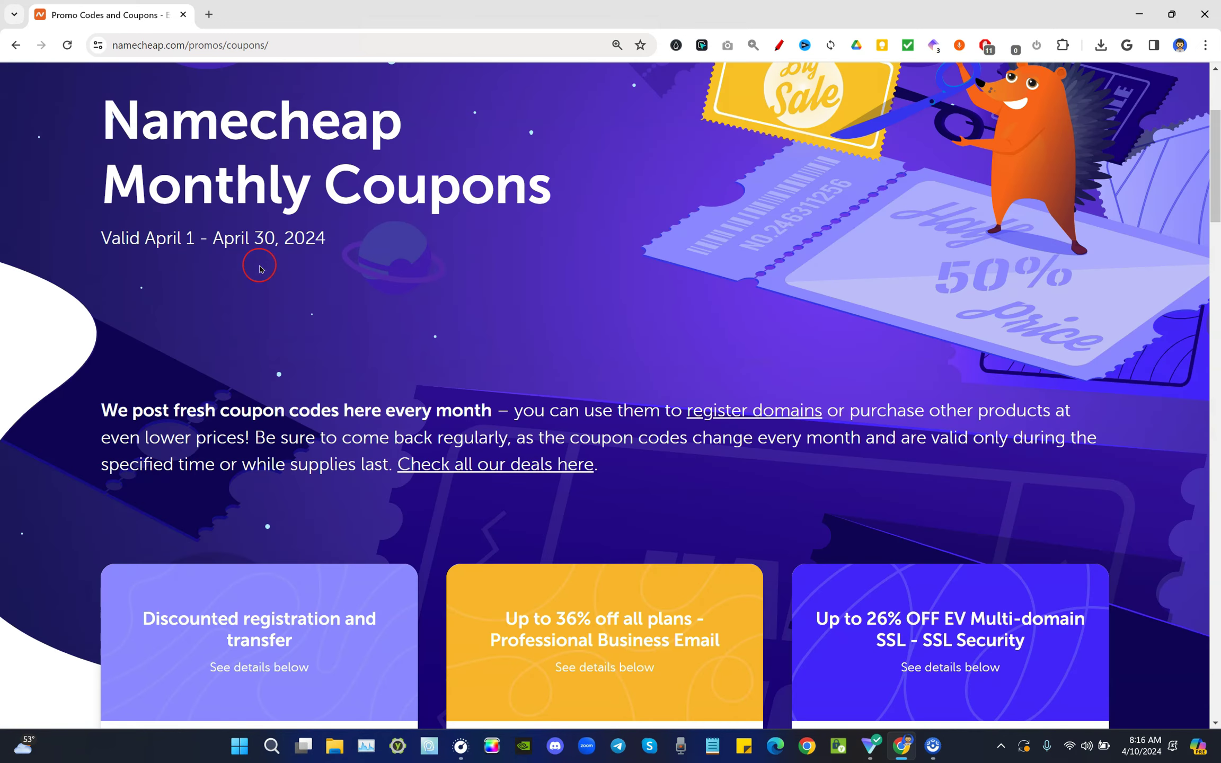
scroll(1185, 354, down, 7)
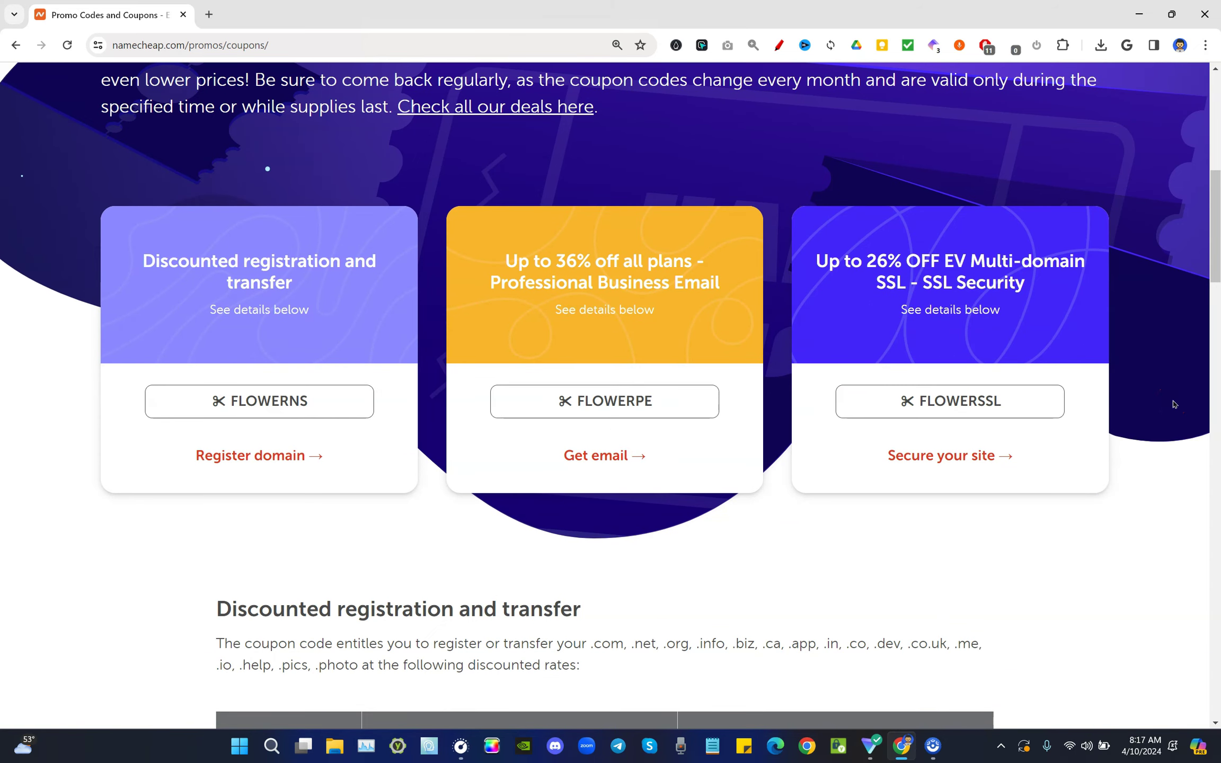
- Pick the FLOWERNS domain coupon from the Monthly Coupons page
click(570, 265)
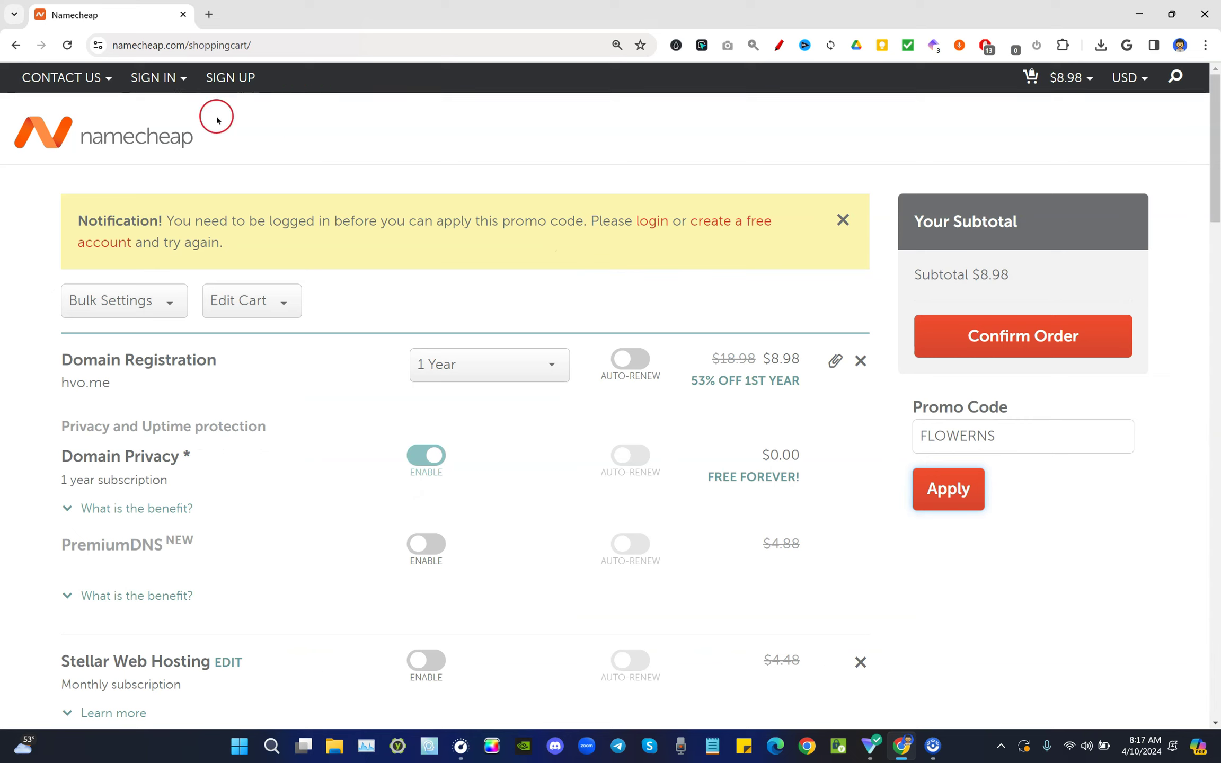
click(752, 45)
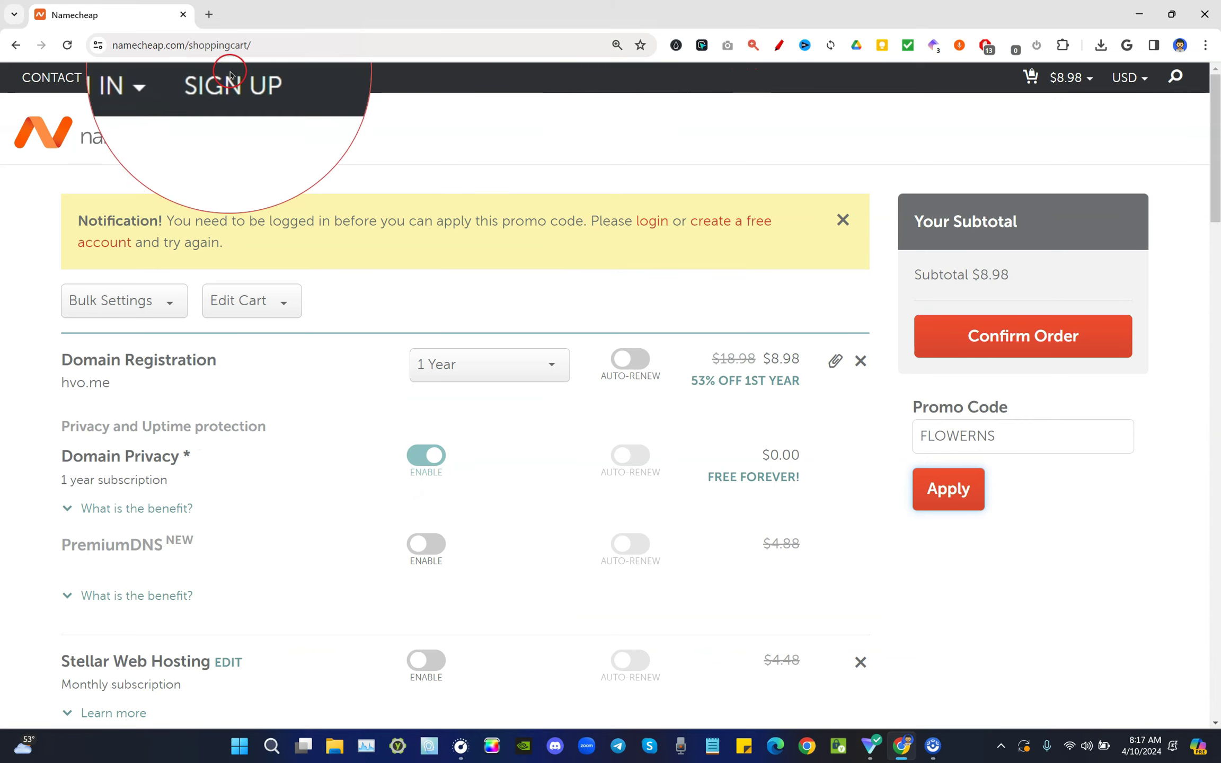
key(Escape)
scroll(1125, 473, down, 2)
scroll(1126, 475, down, 8)
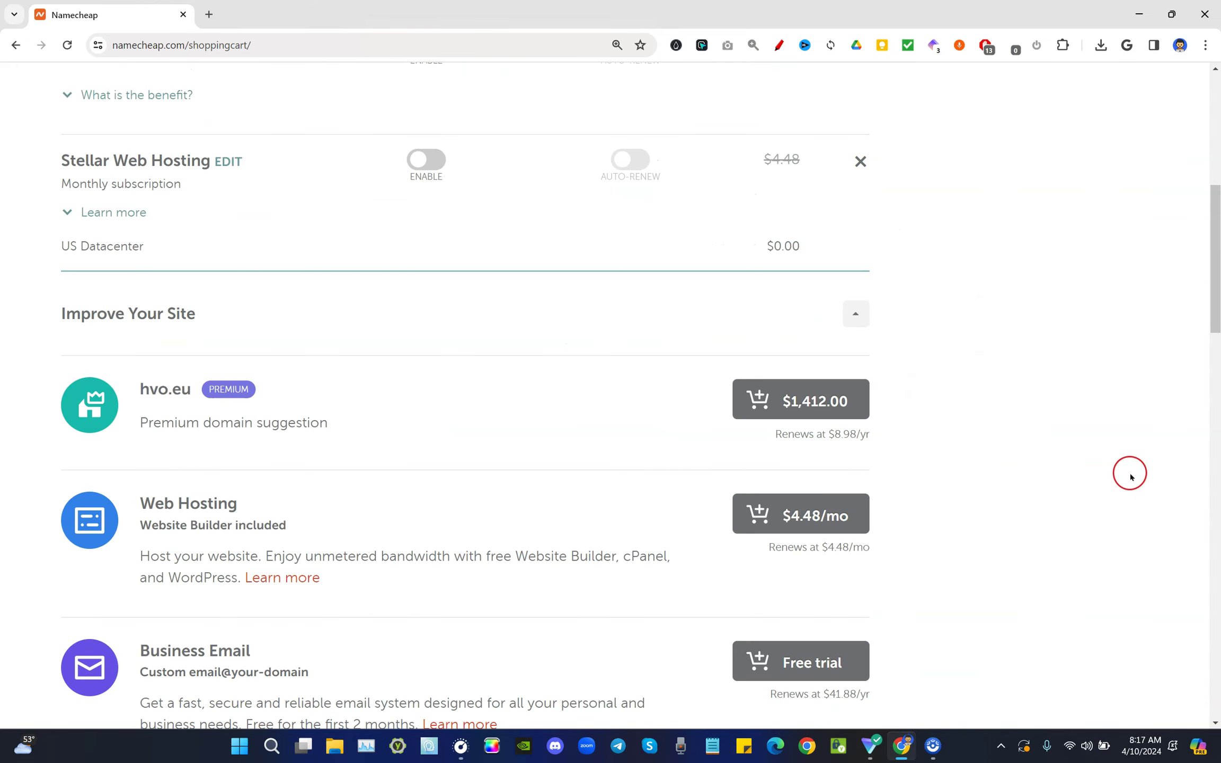
scroll(1129, 472, up, 10)
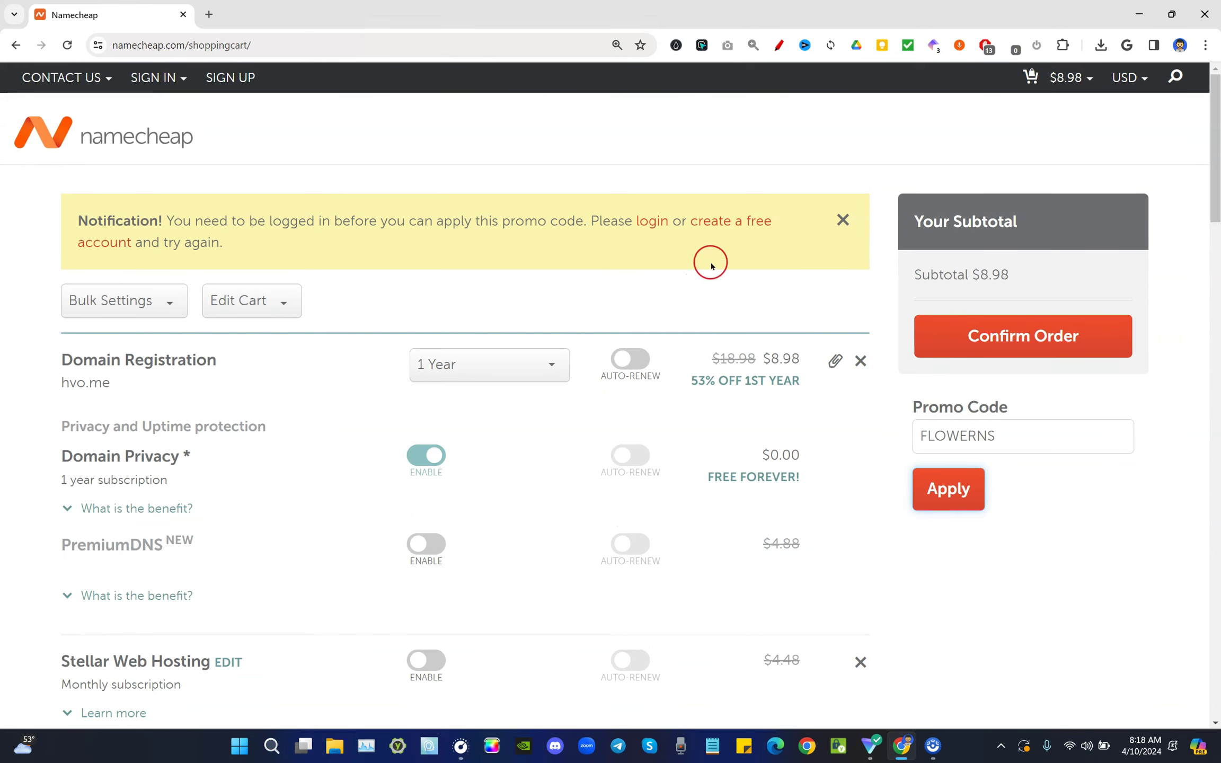
- Open the 'create a free account' signup form and scroll through its fields
ctrl+click(731, 222)
click(235, 14)
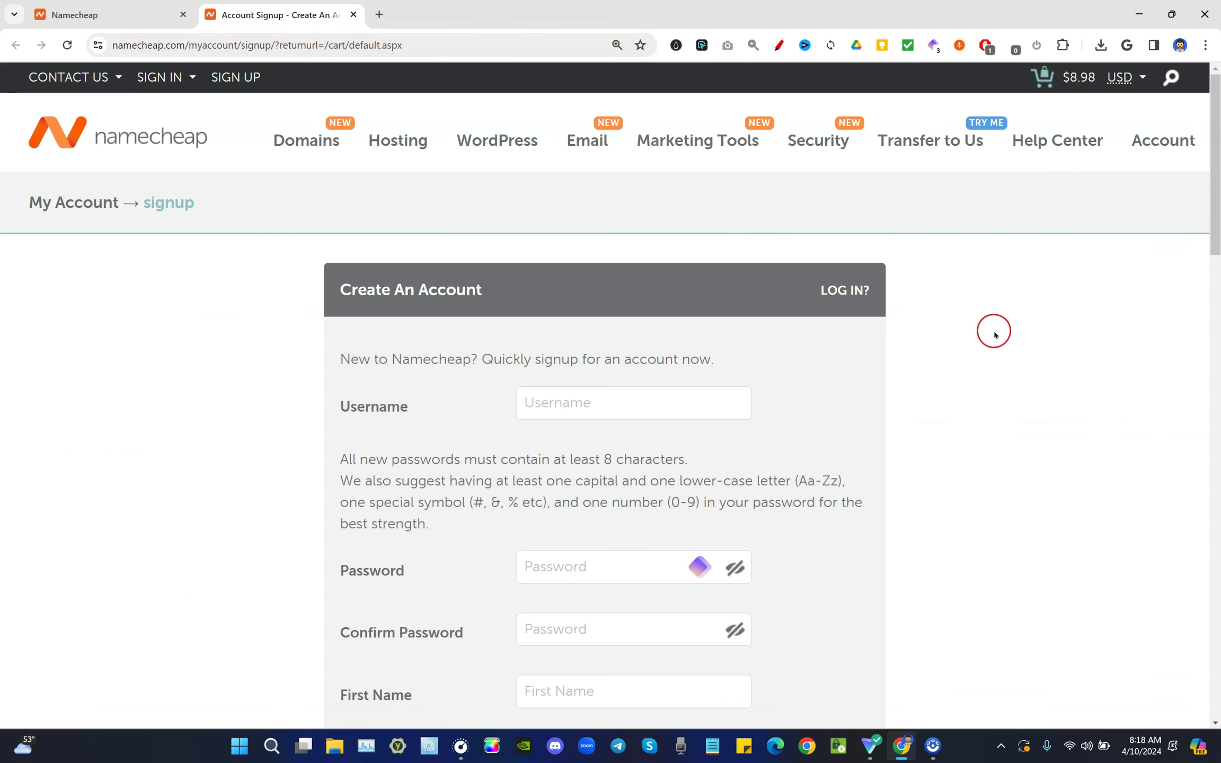
scroll(995, 334, down, 2)
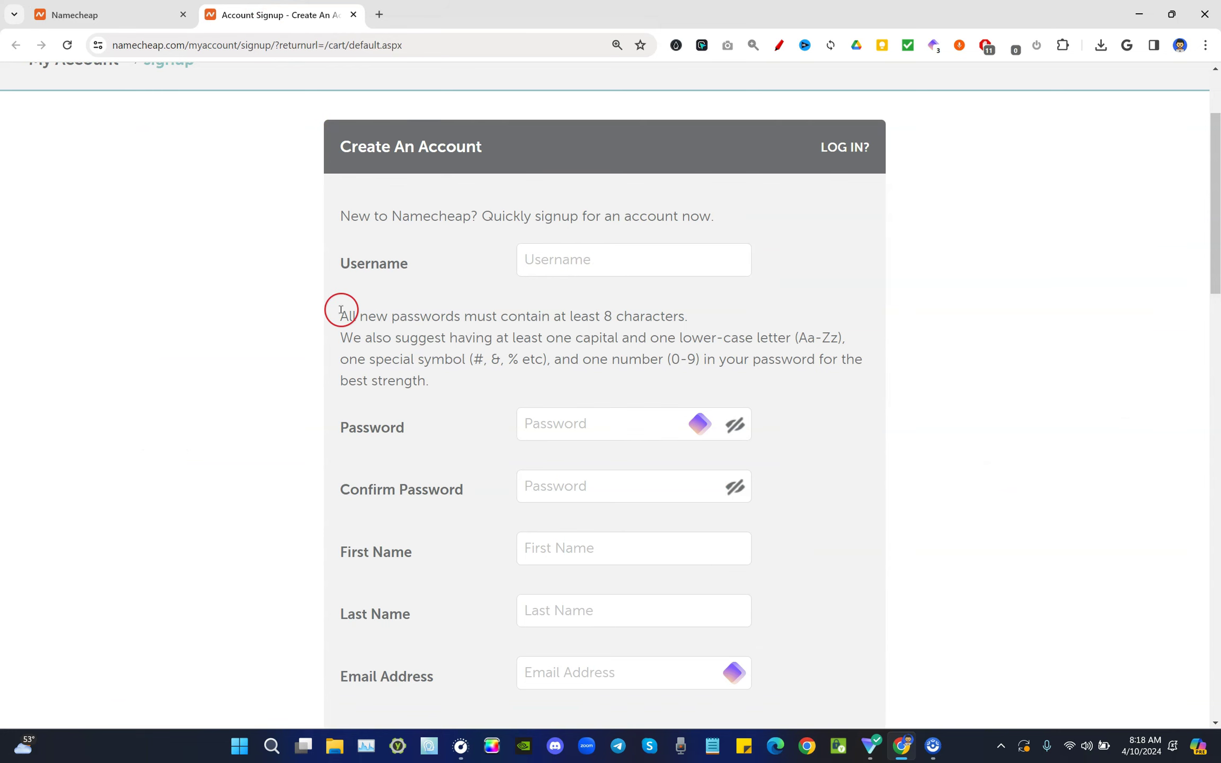
drag(341, 310, 858, 363)
click(859, 362)
scroll(924, 348, down, 2)
click(371, 307)
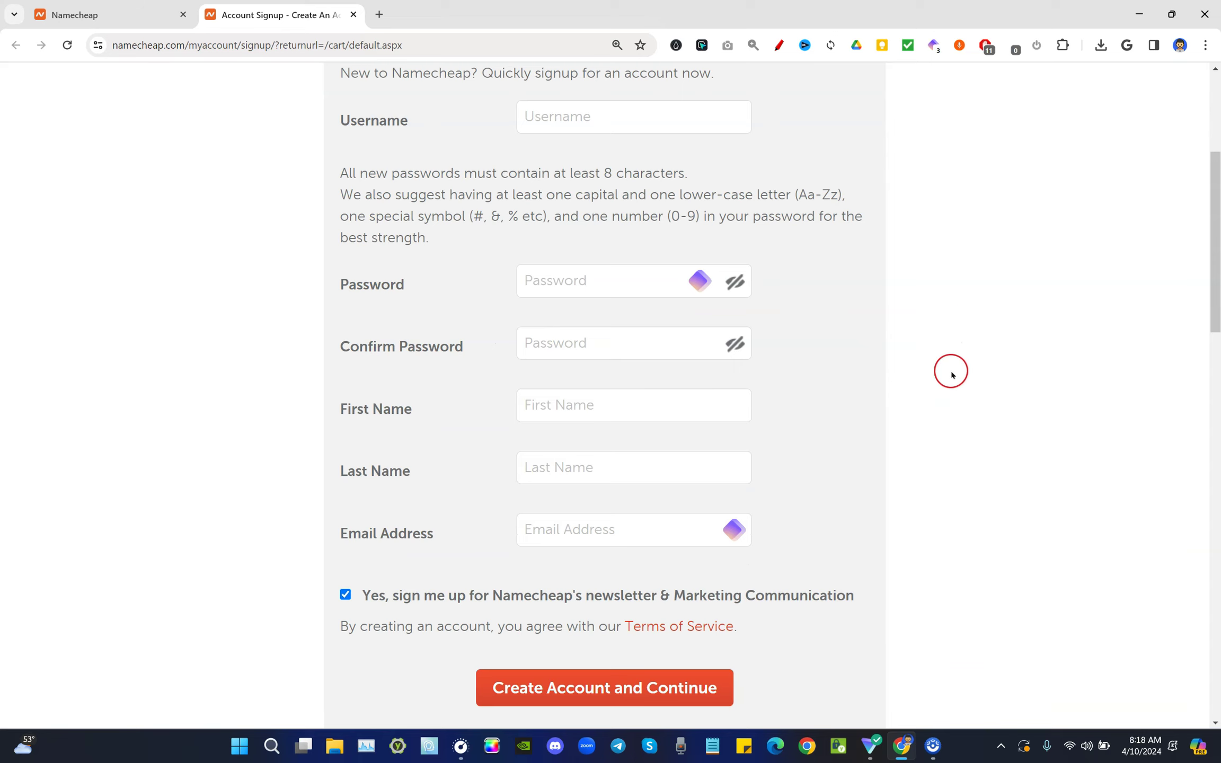
scroll(946, 454, down, 3)
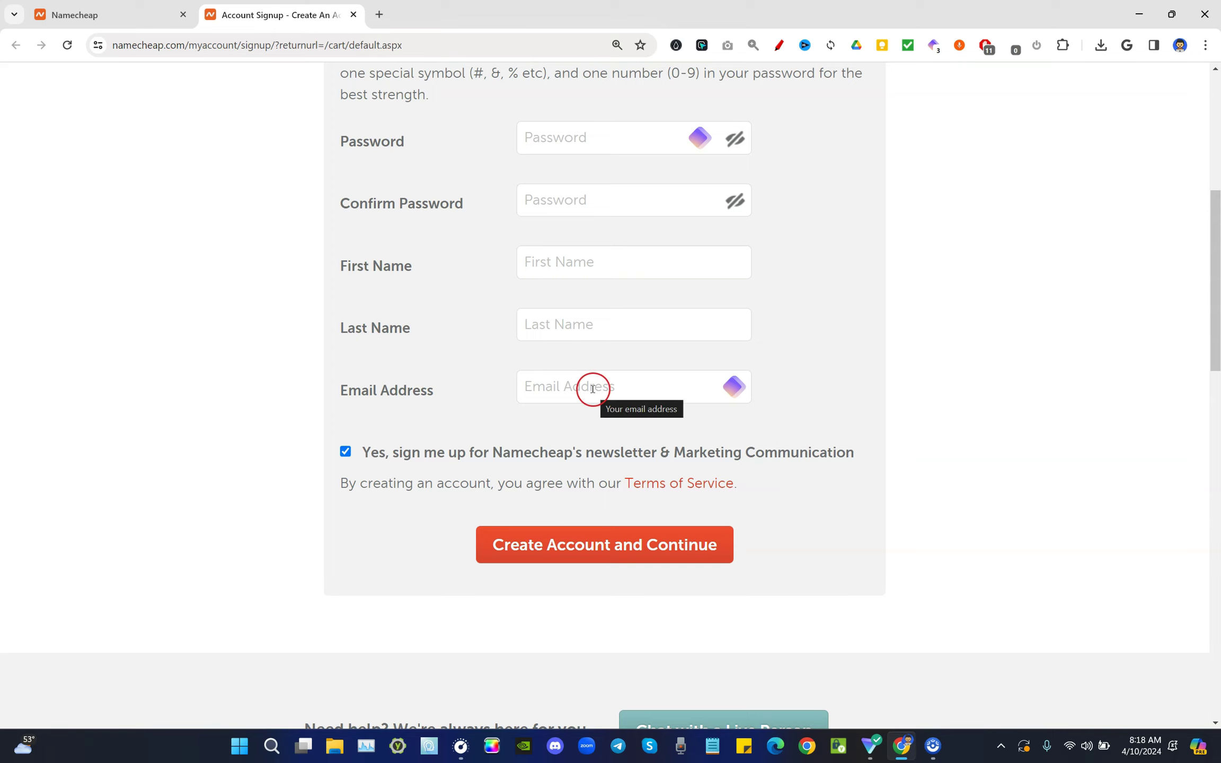
scroll(389, 529, down, 2)
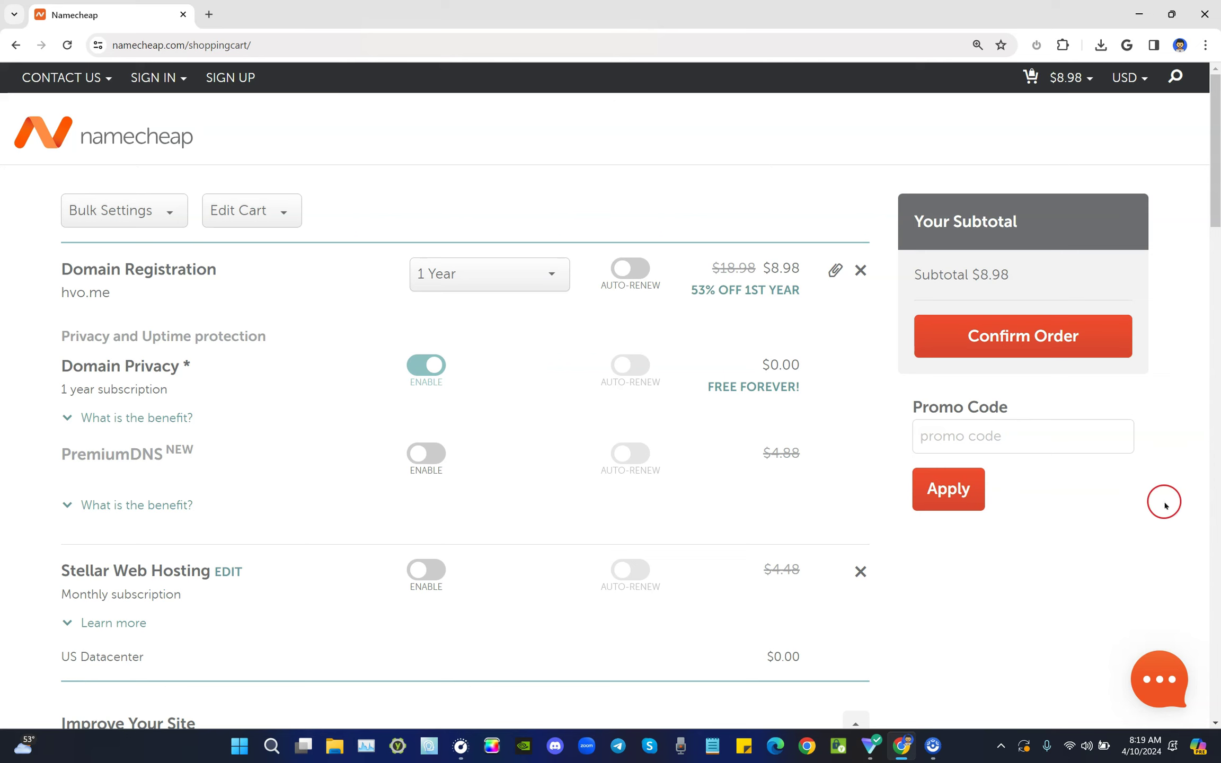
- Paste FLOWERNS into the cart's Promo Code box, apply it, then remove it
click(974, 429)
text(FLOWERNS)
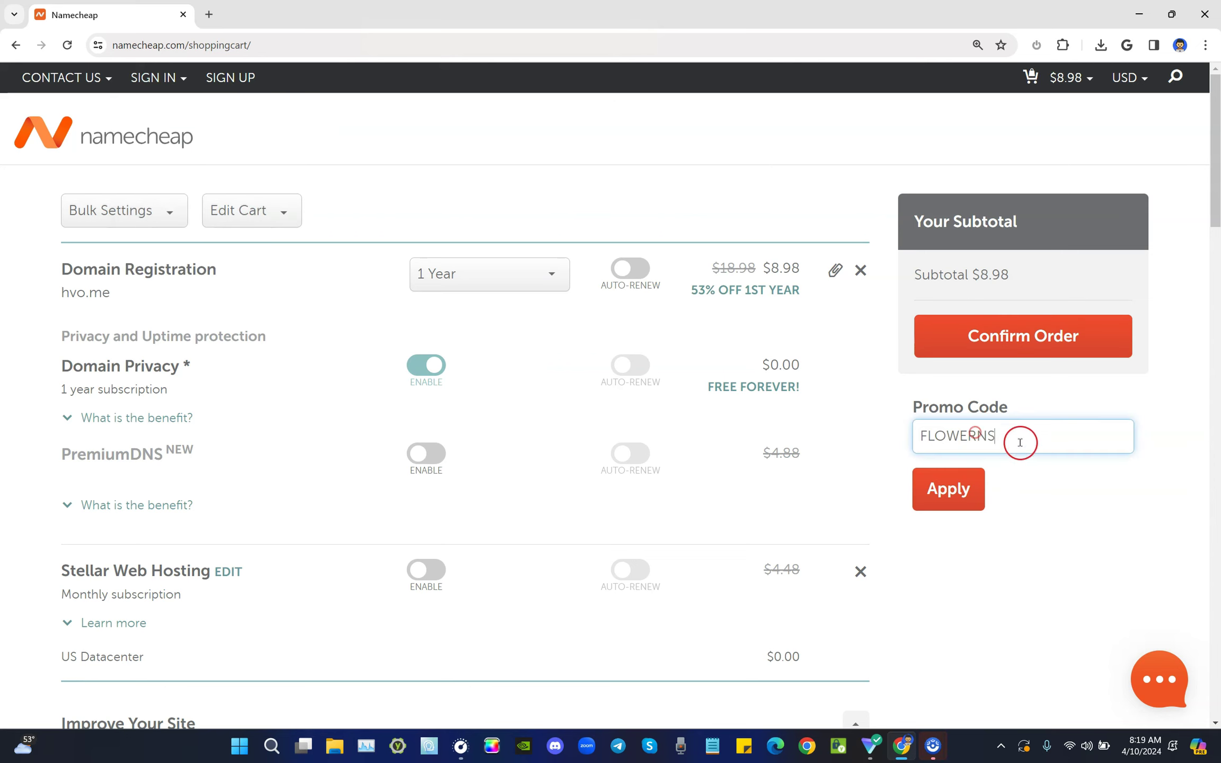
click(961, 493)
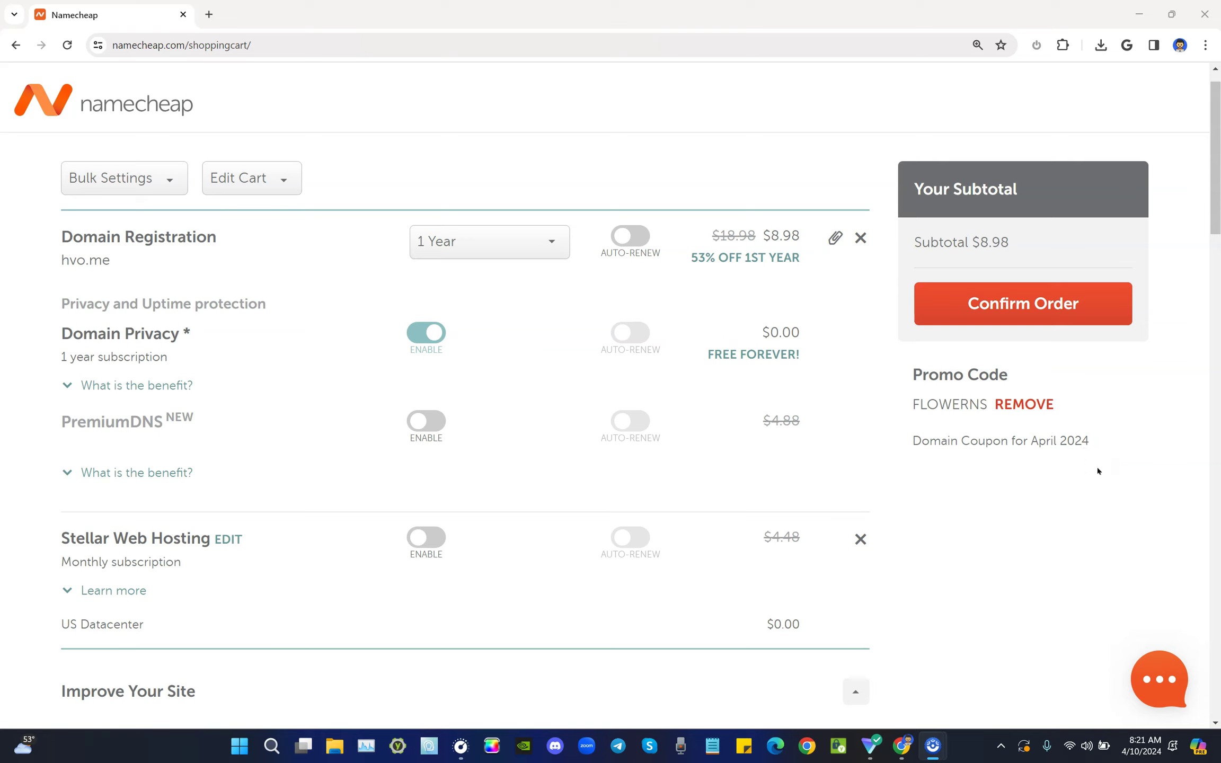
click(1038, 409)
click(1018, 410)
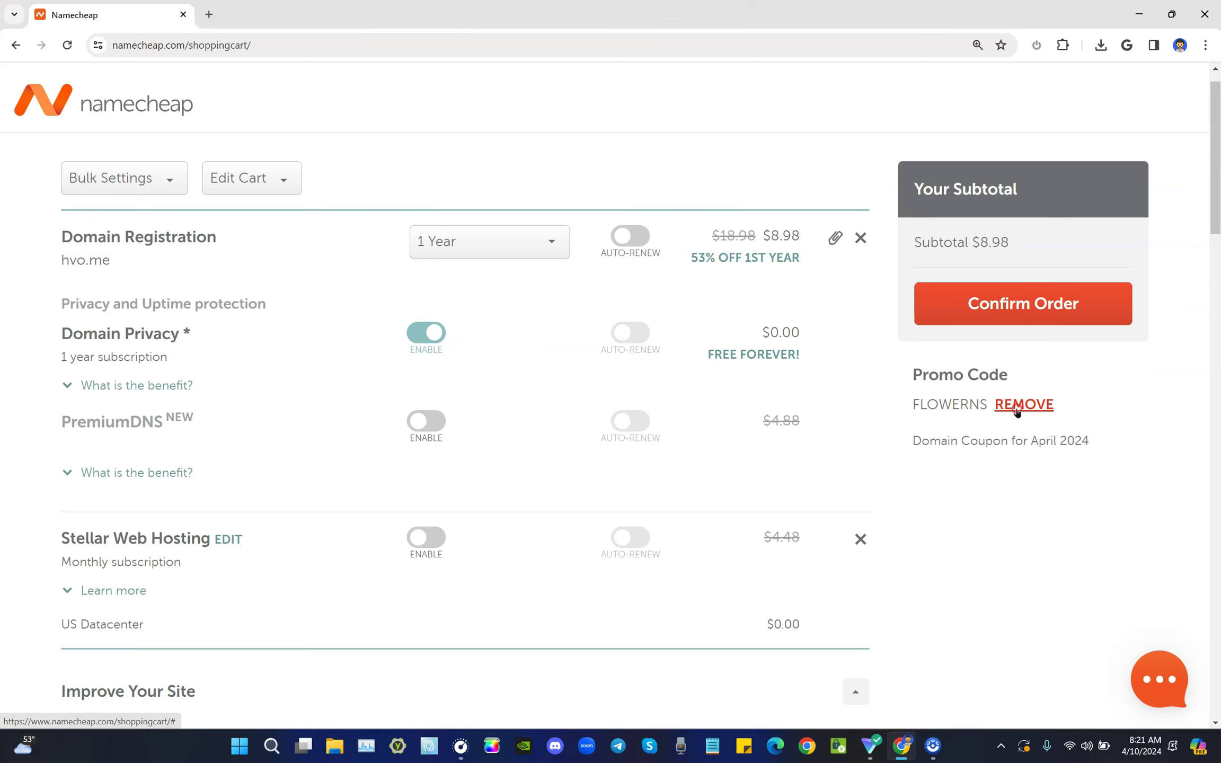
click(1017, 408)
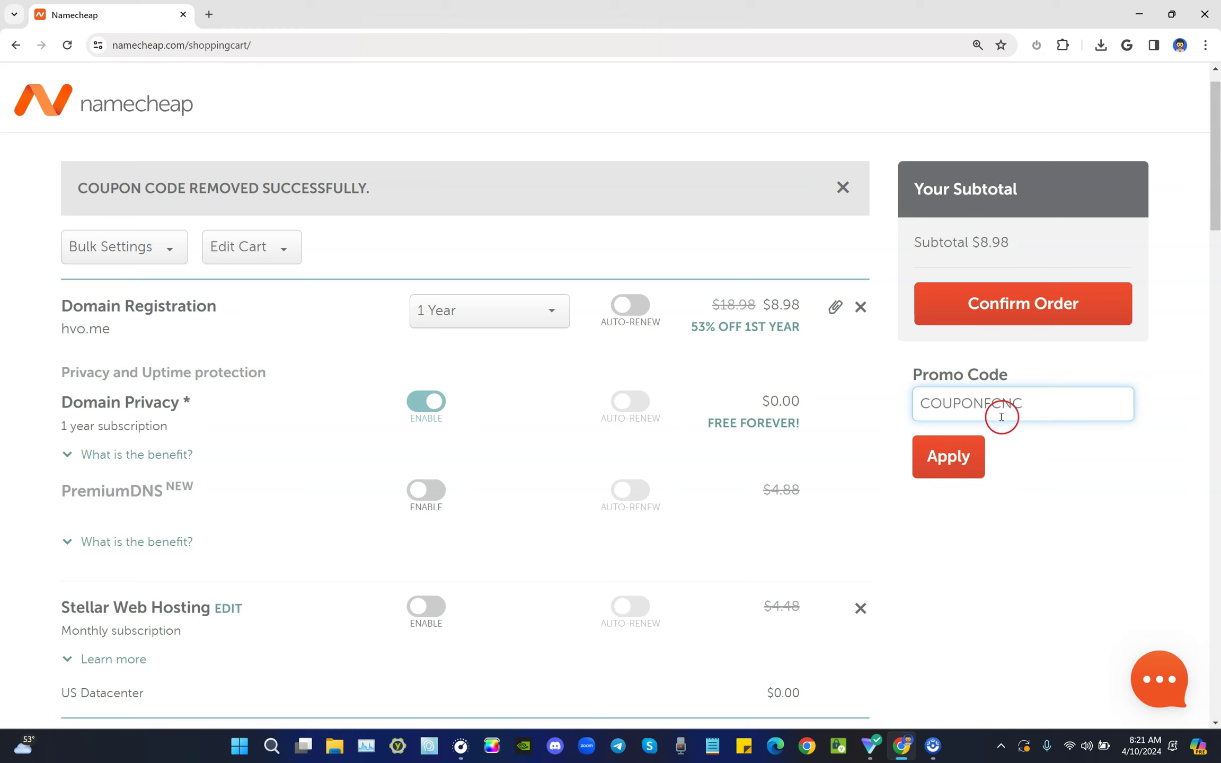
- Apply the COUPONFCNC promo code to the hvo.me cart
click(949, 454)
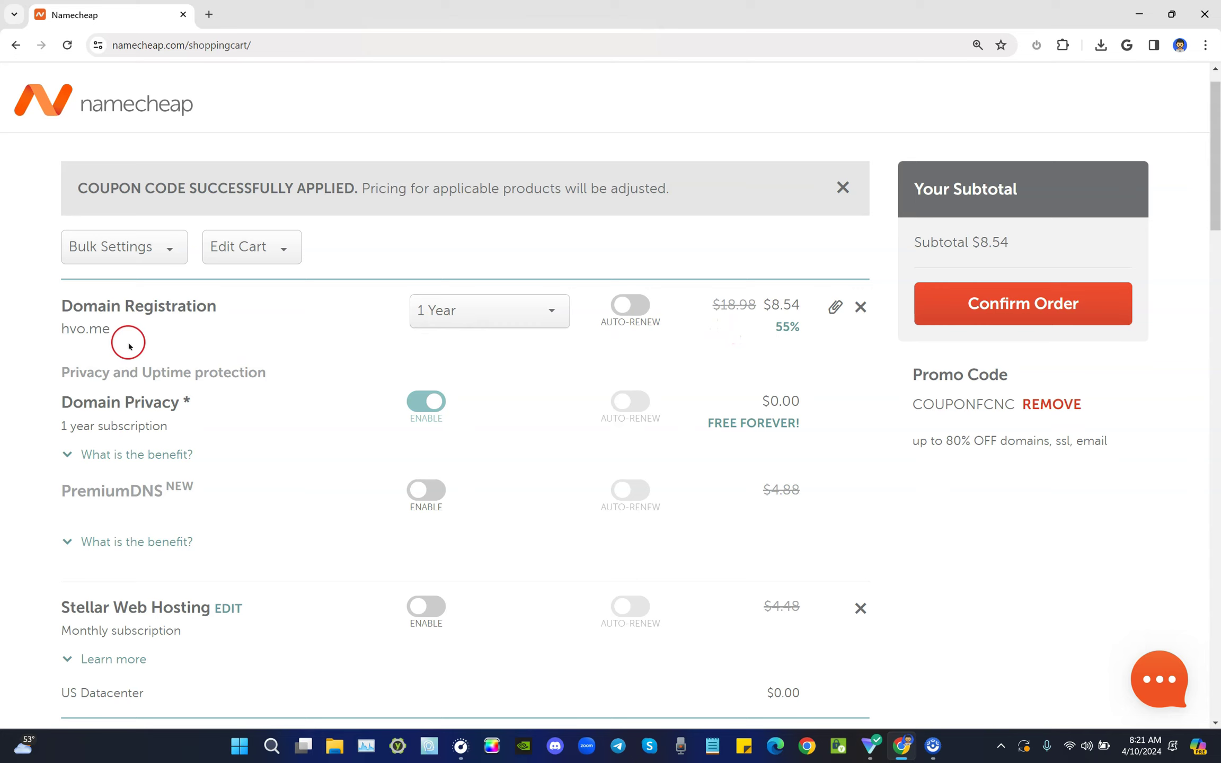
drag(110, 329, 84, 328)
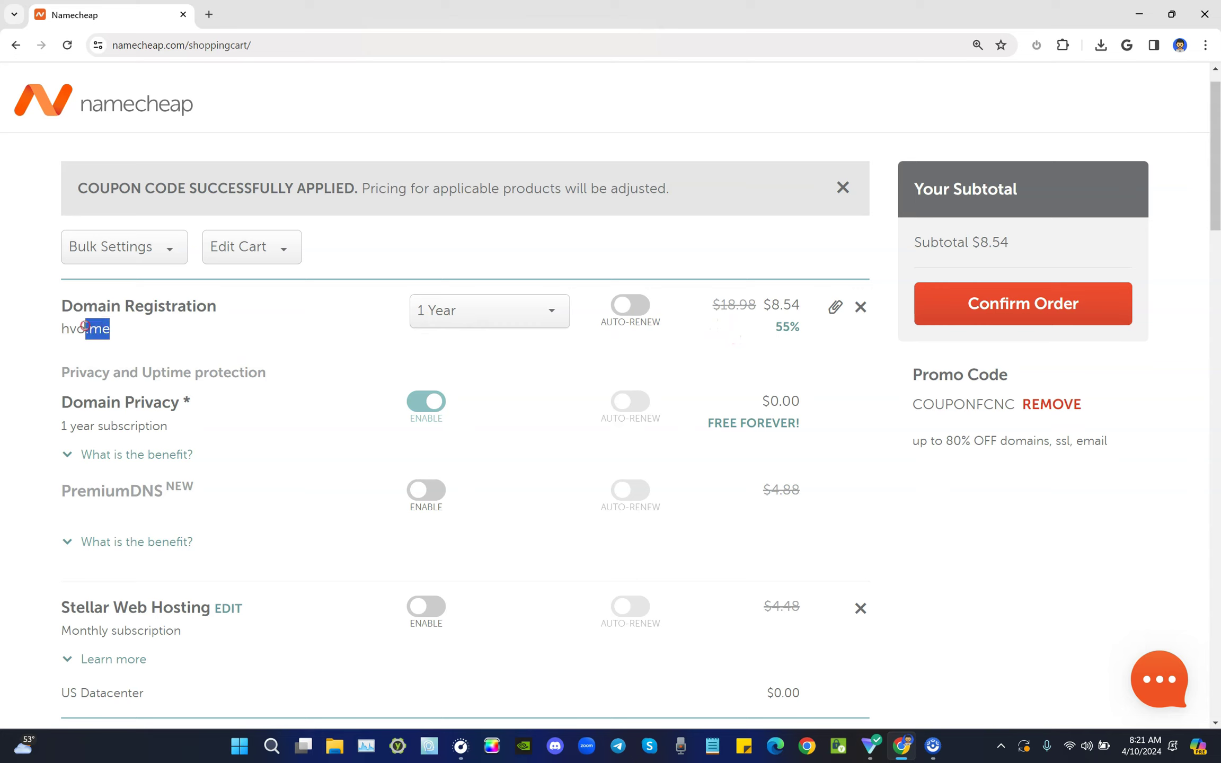
click(712, 312)
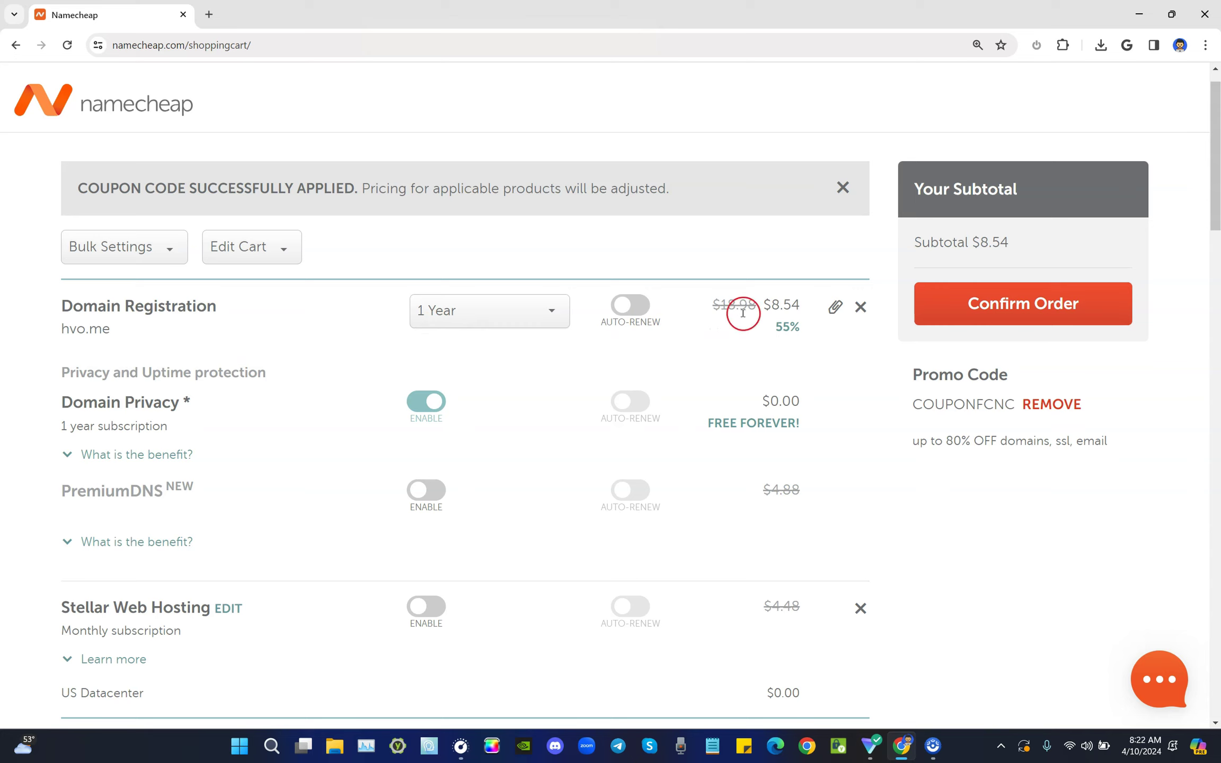
- Compare hvo.me's 2-year and 3-year term prices, then set the term back to 1 Year
click(543, 310)
click(526, 363)
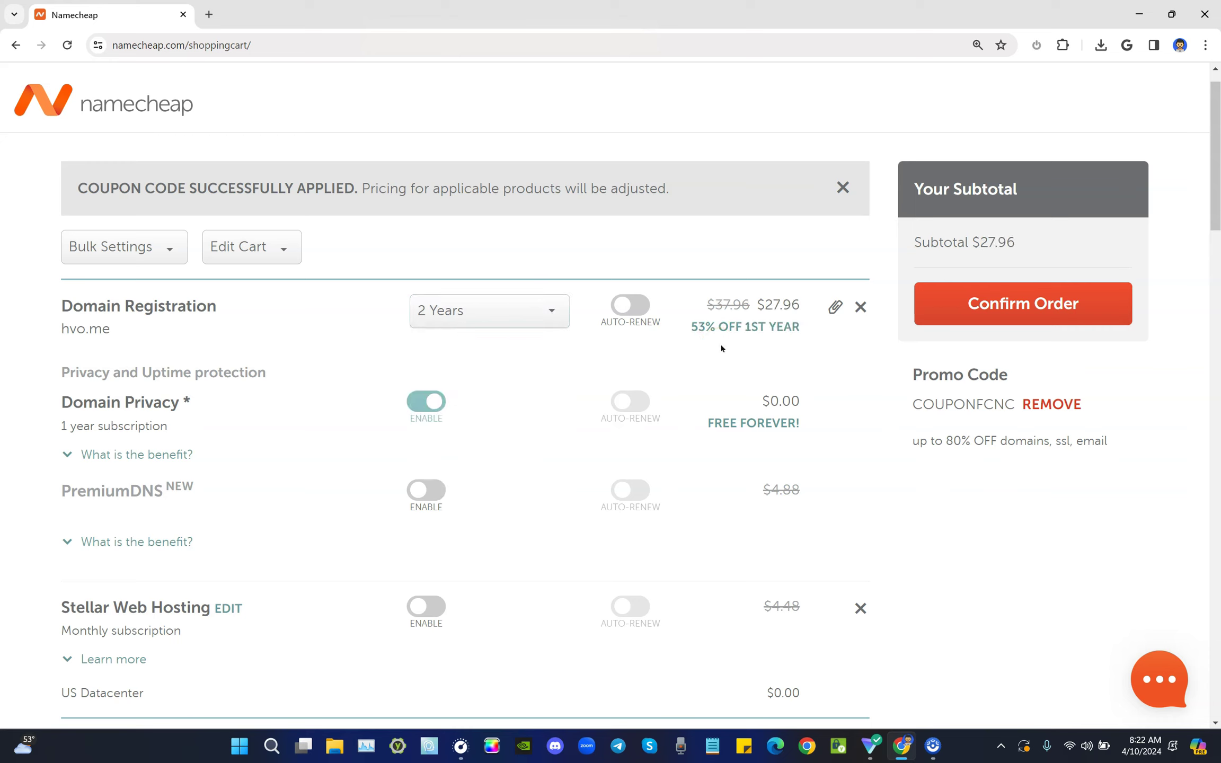
click(543, 298)
click(551, 343)
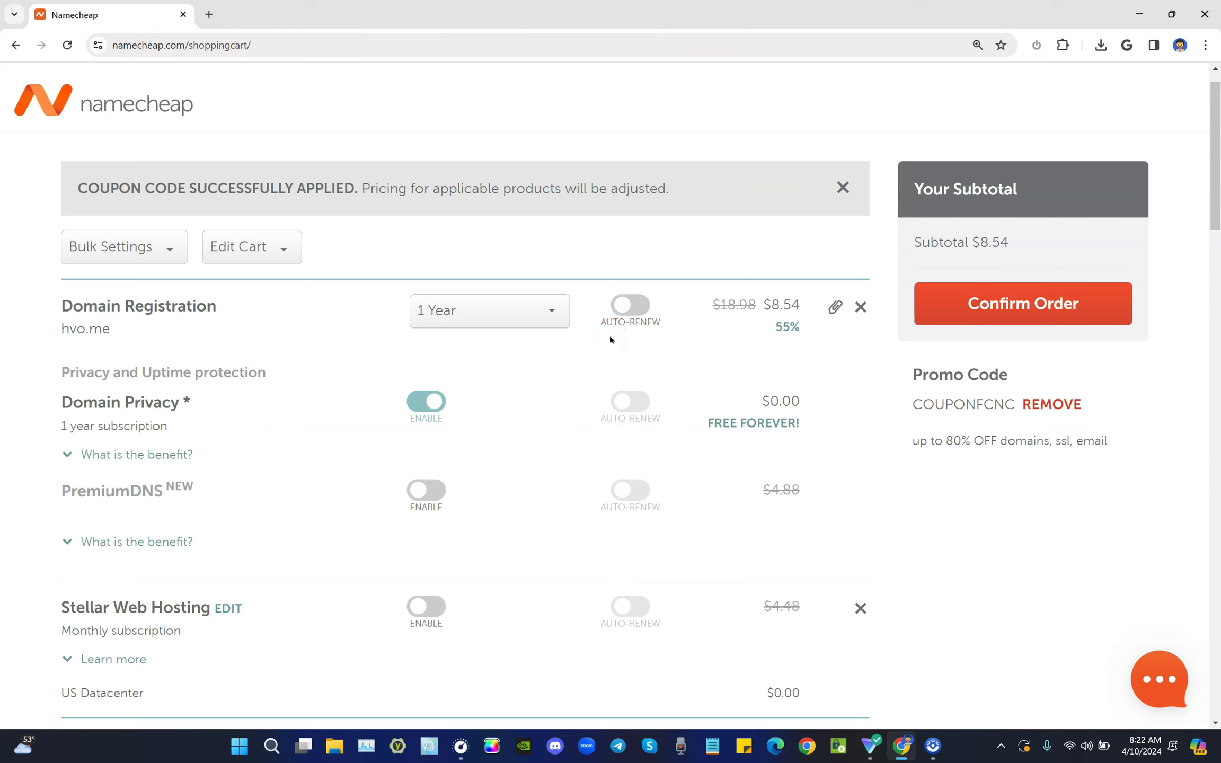
click(530, 315)
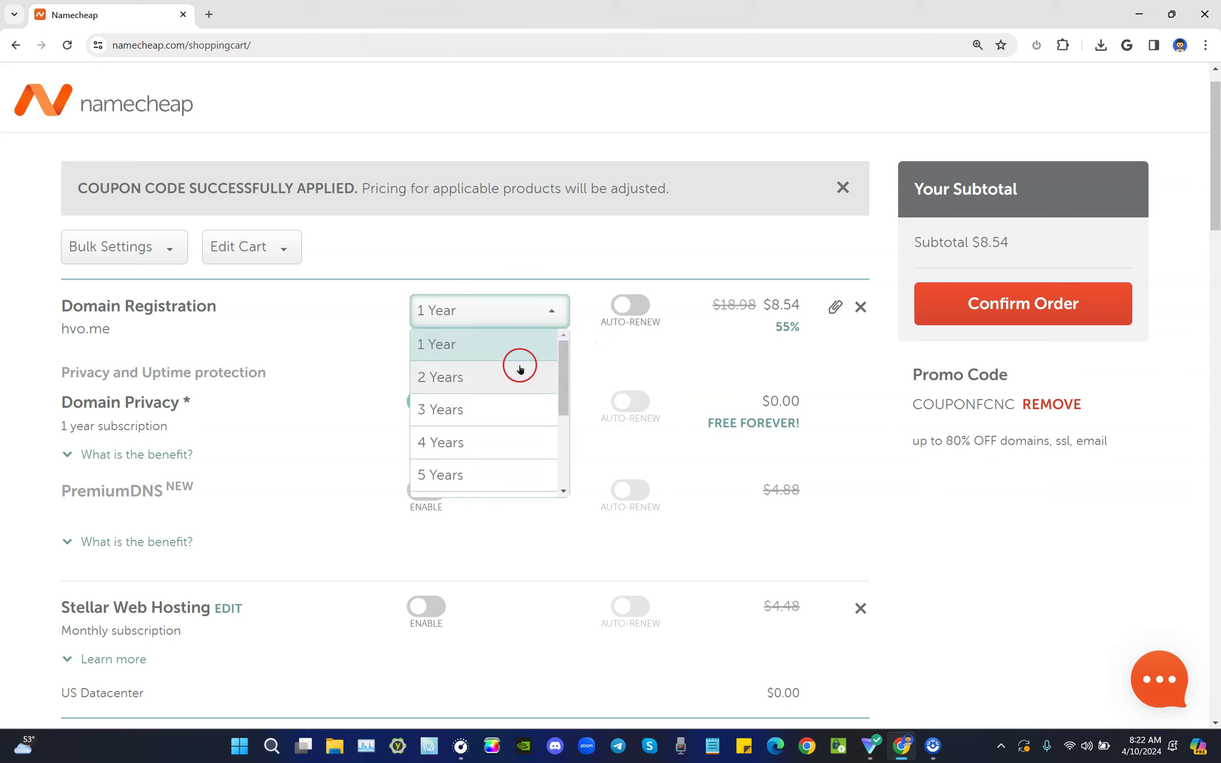
click(519, 368)
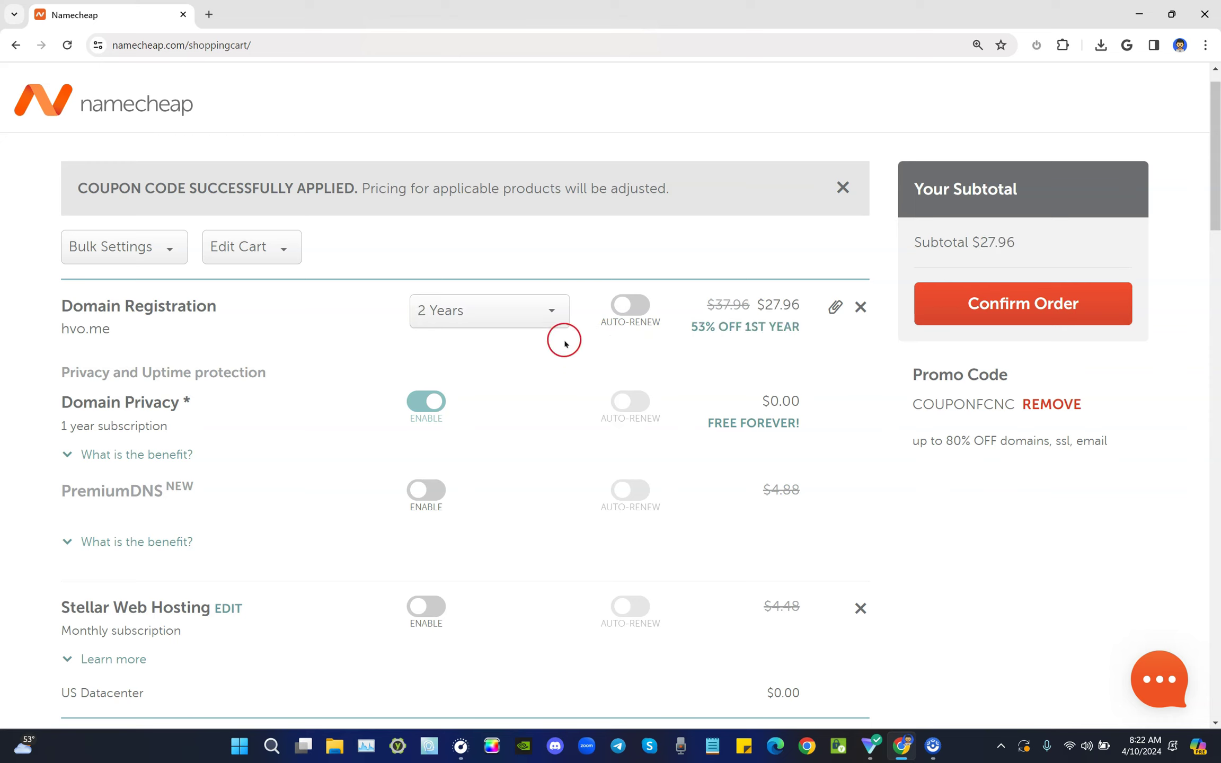
click(556, 313)
click(525, 401)
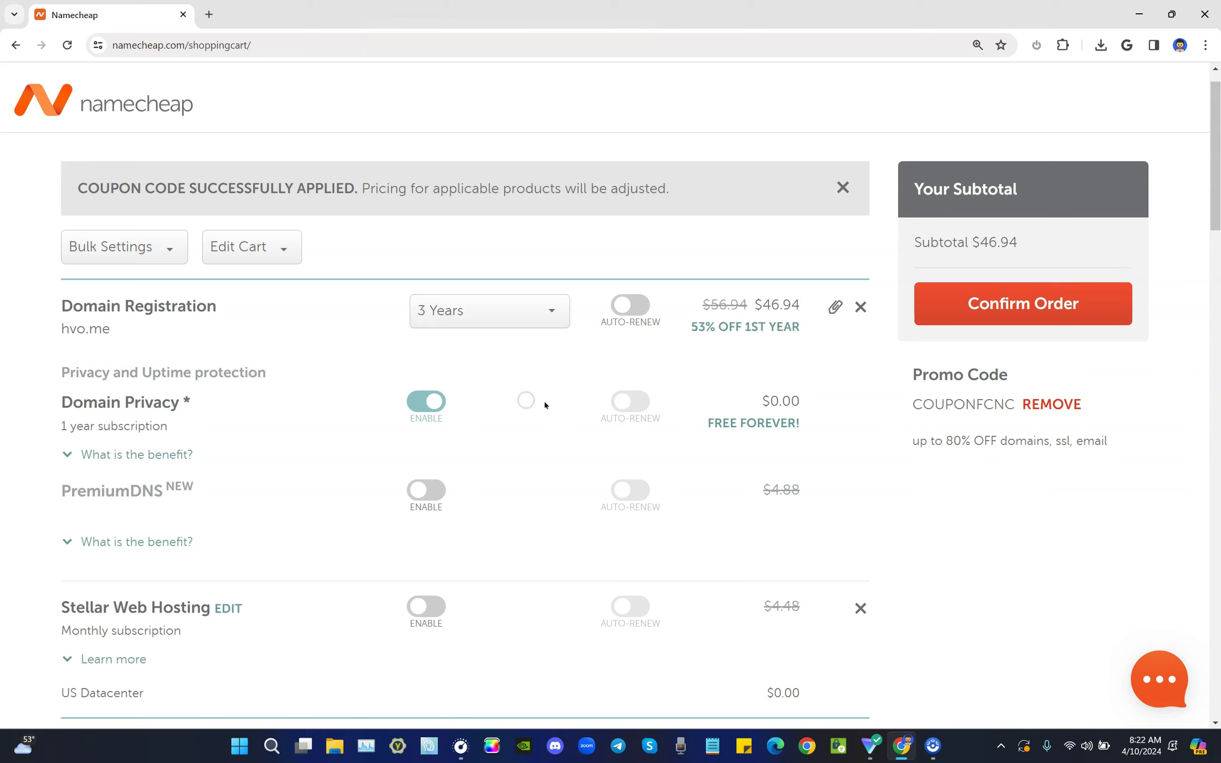
click(545, 316)
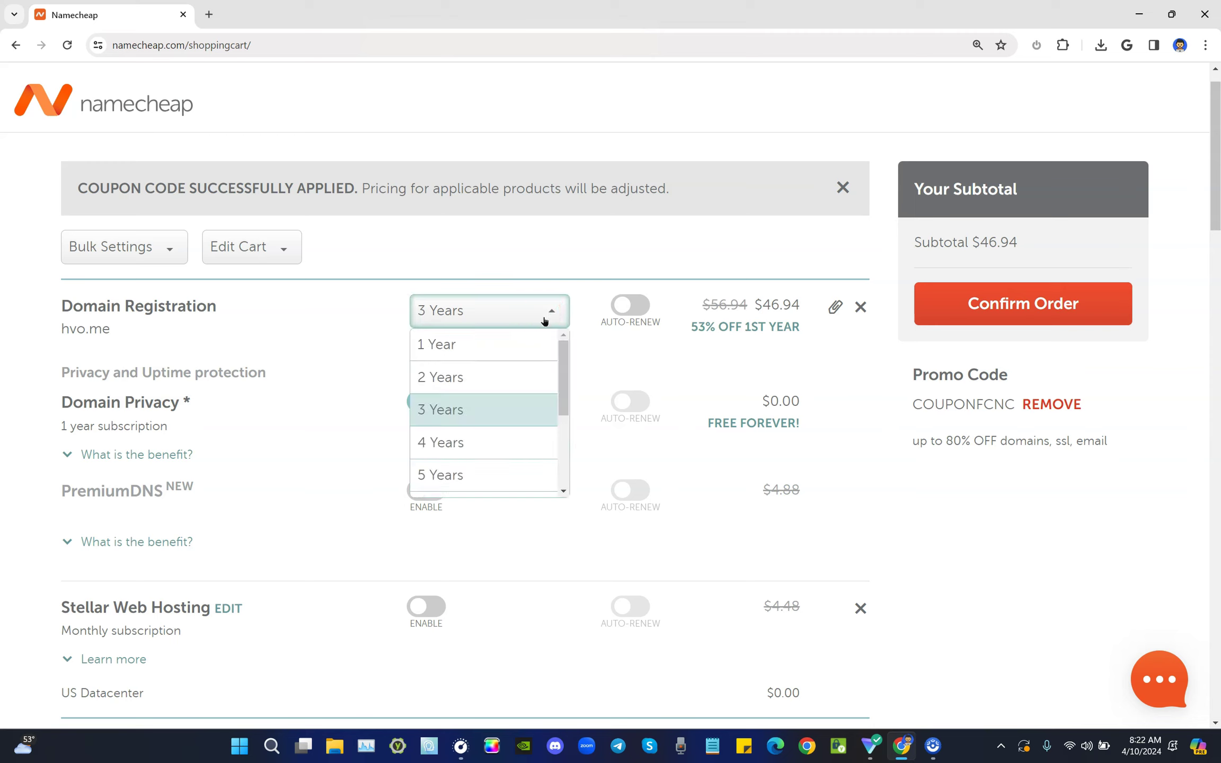
click(509, 409)
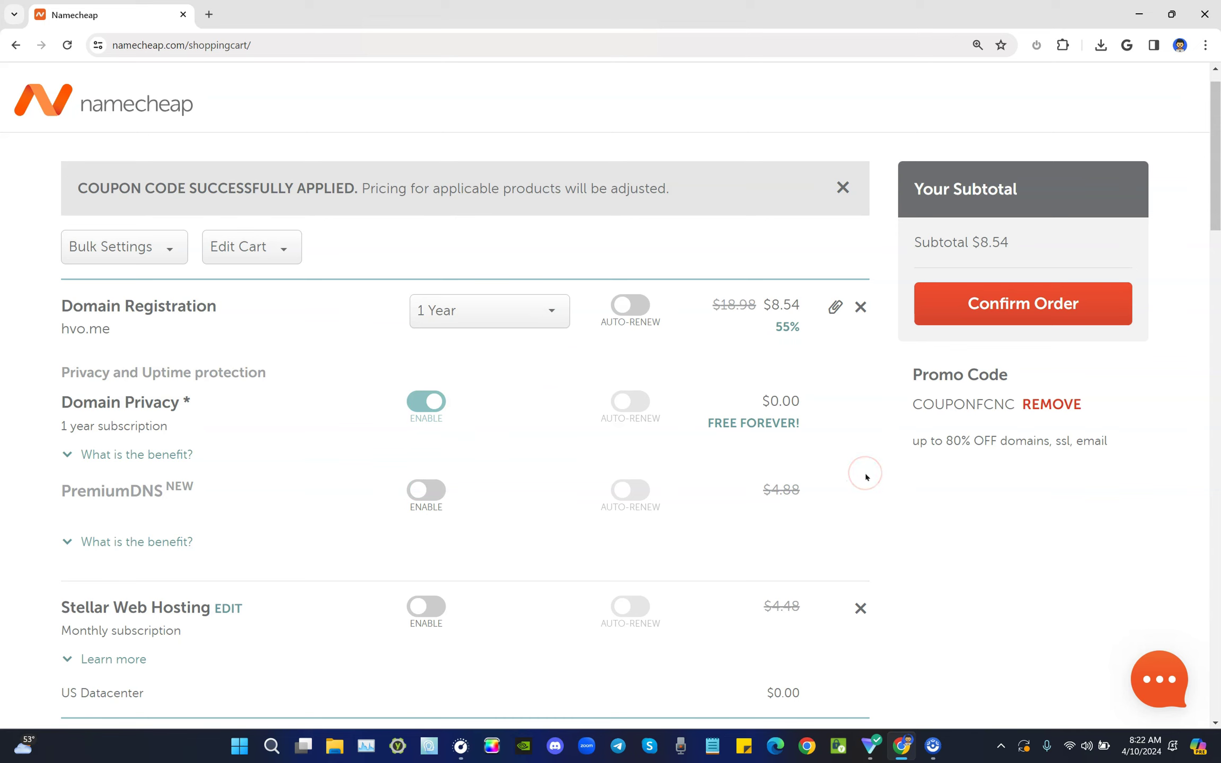
- Confirm the $8.54 hvo.me order to reach the Order Review page
click(948, 316)
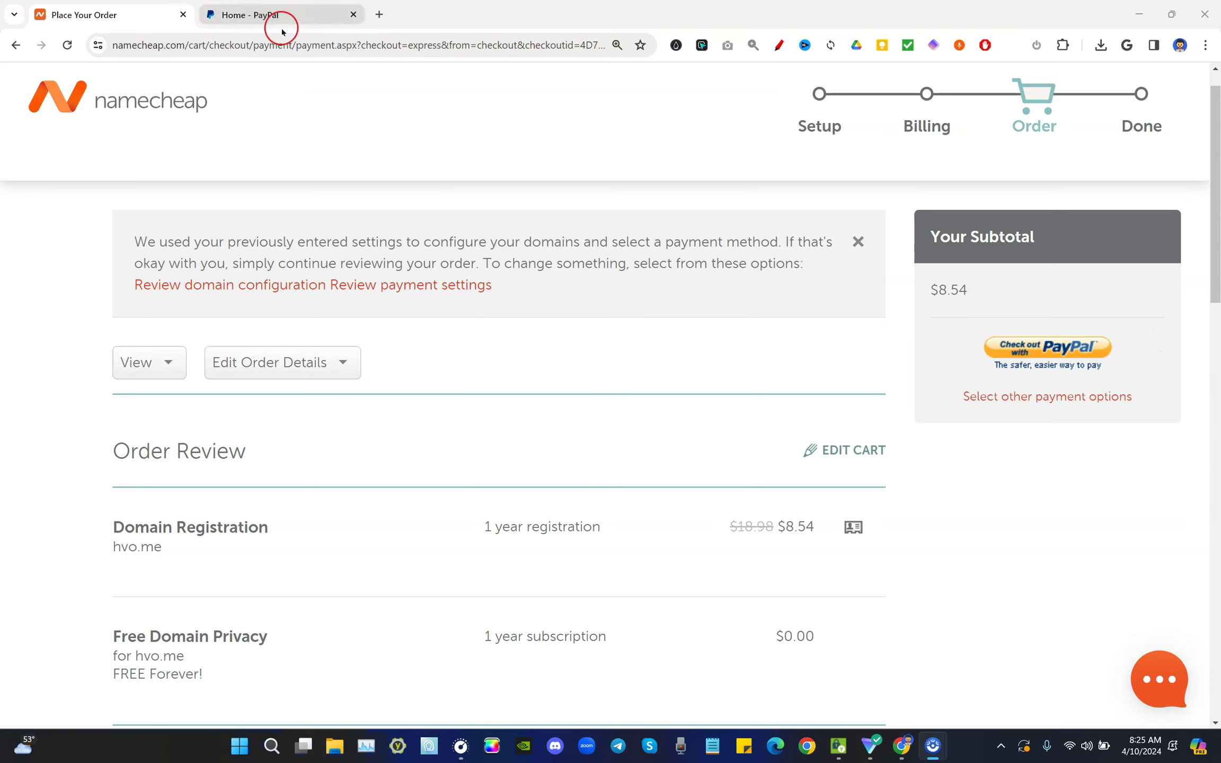
- Check out with PayPal using the preselected card and continue to review the $8.54 payment
click(1068, 347)
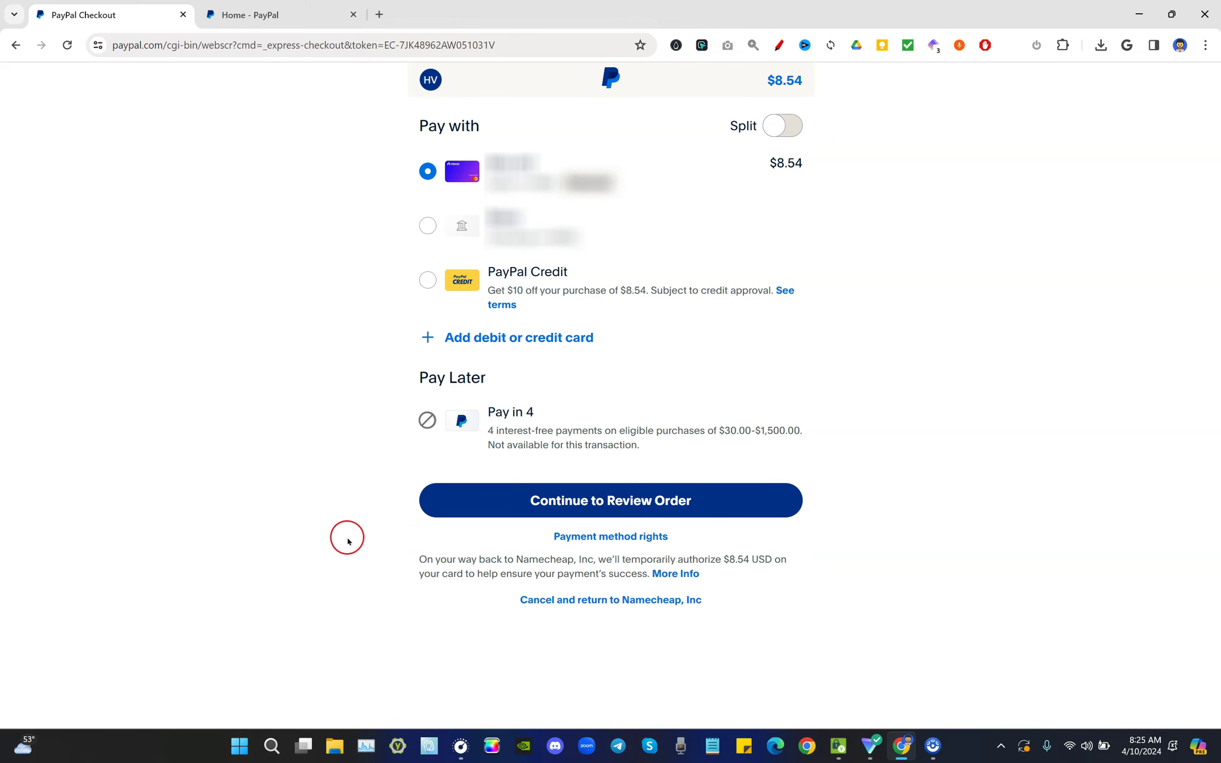
click(477, 500)
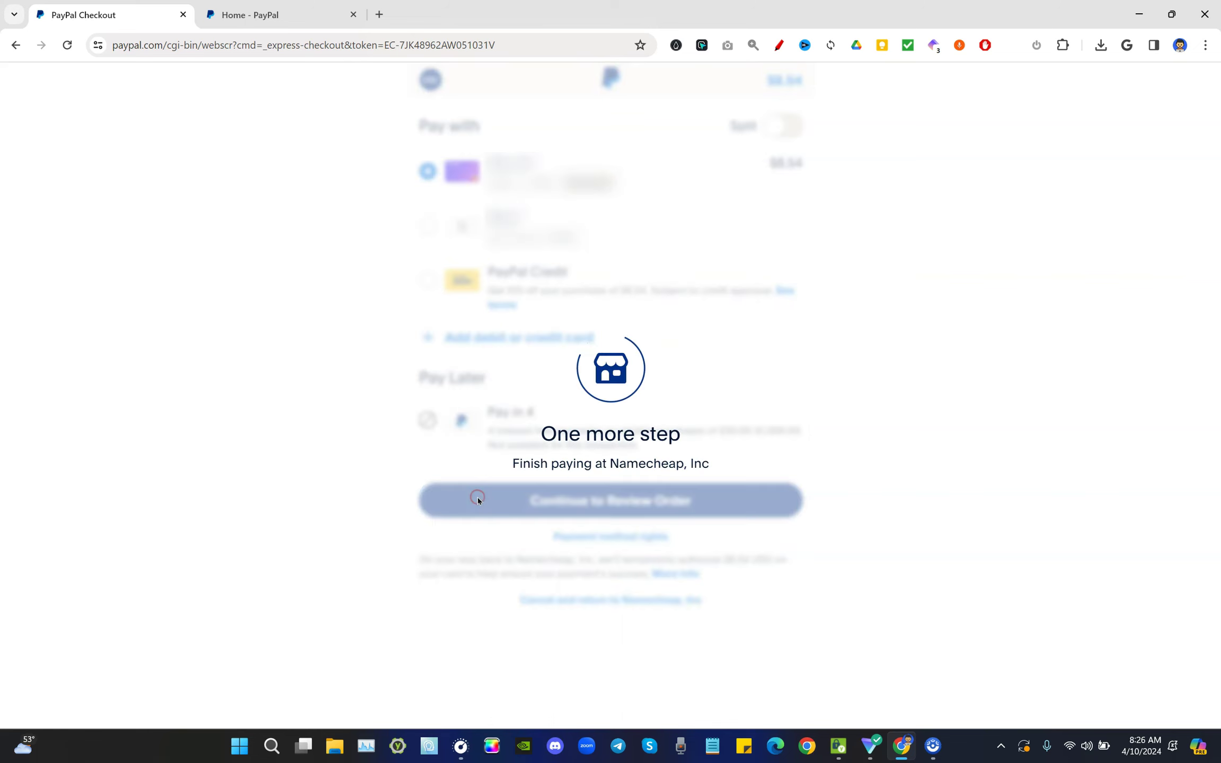
click(728, 46)
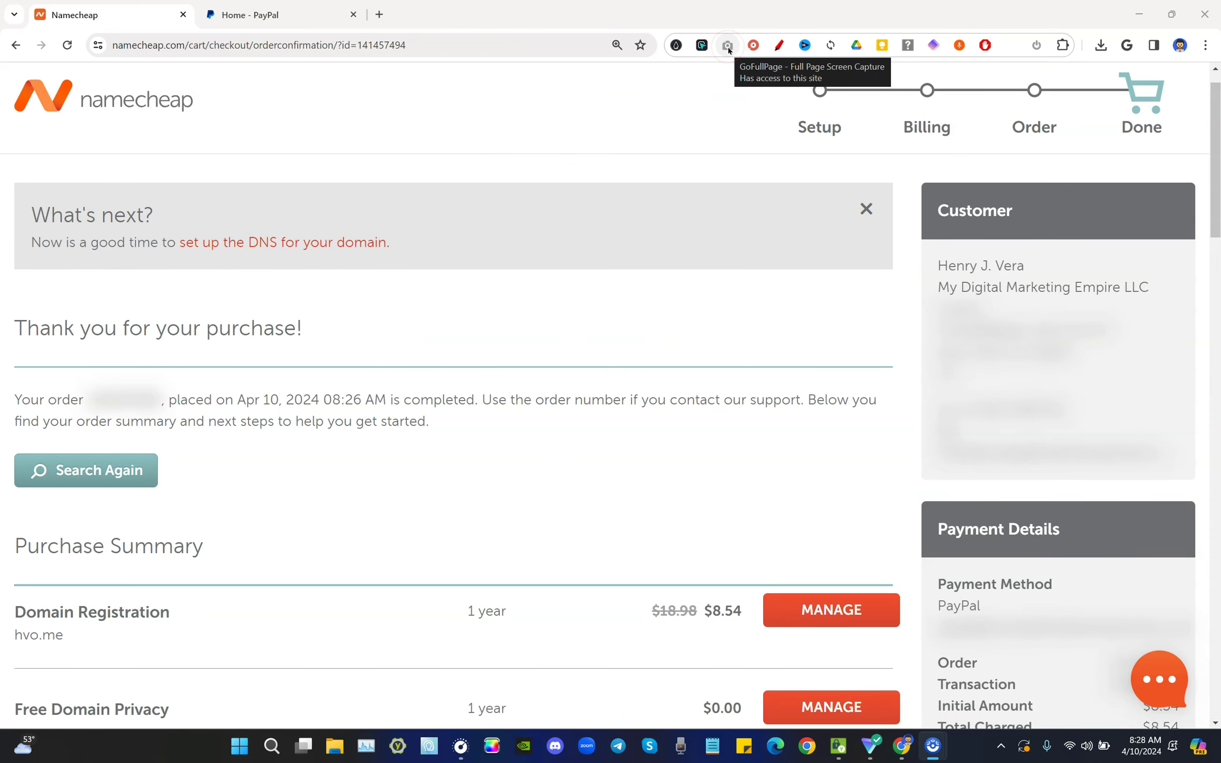
- Choose MANAGE beside the hvo.me Domain Registration in the Purchase Summary
click(753, 45)
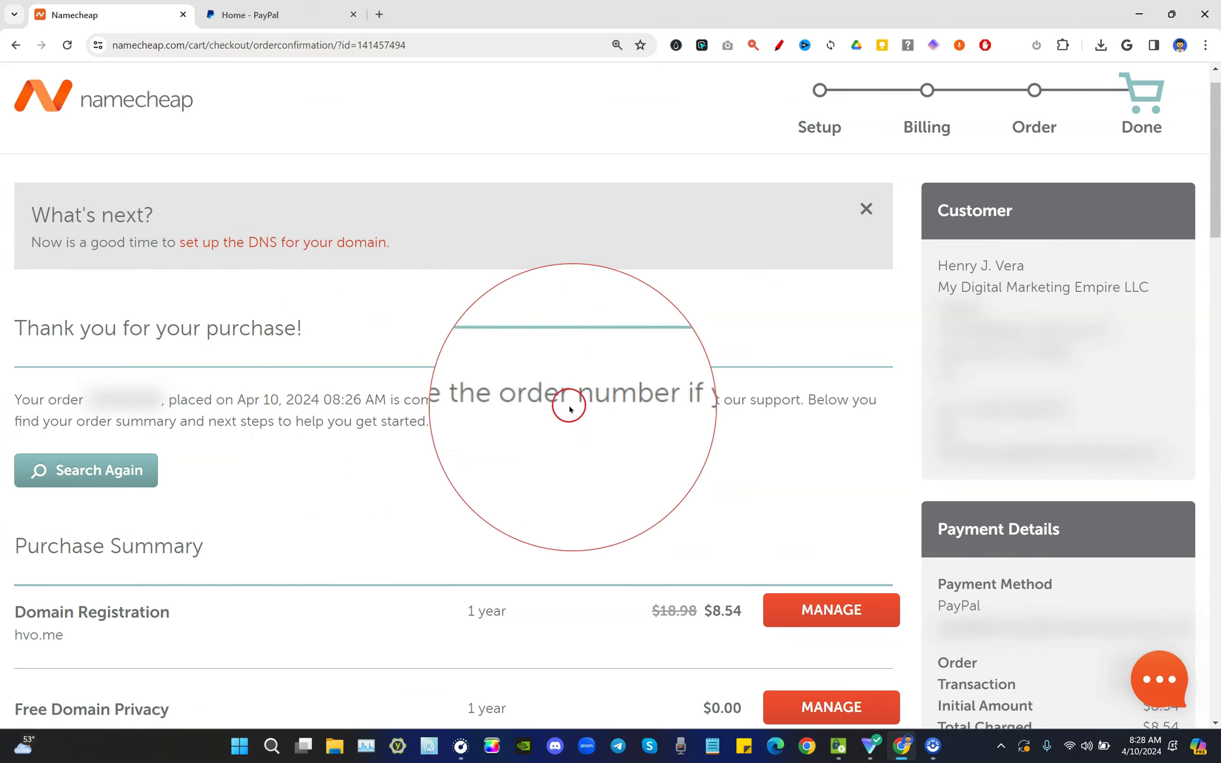
scroll(655, 439, down, 4)
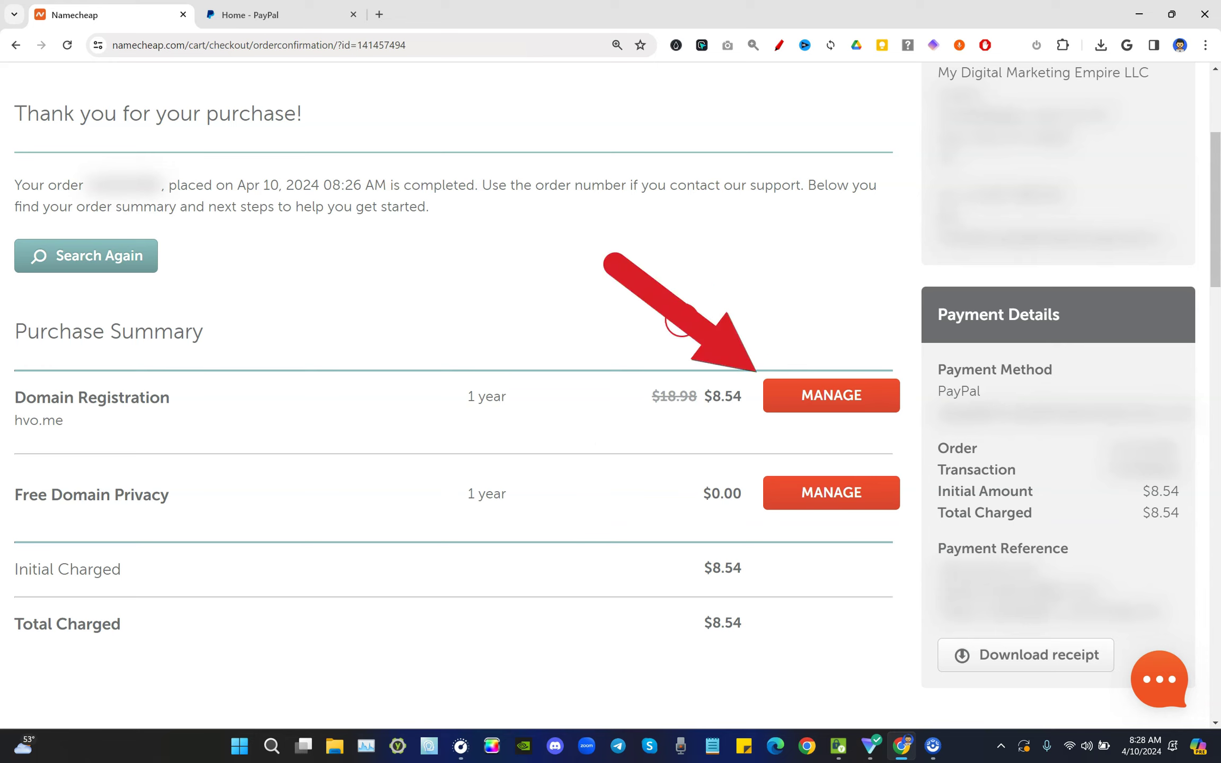
click(802, 399)
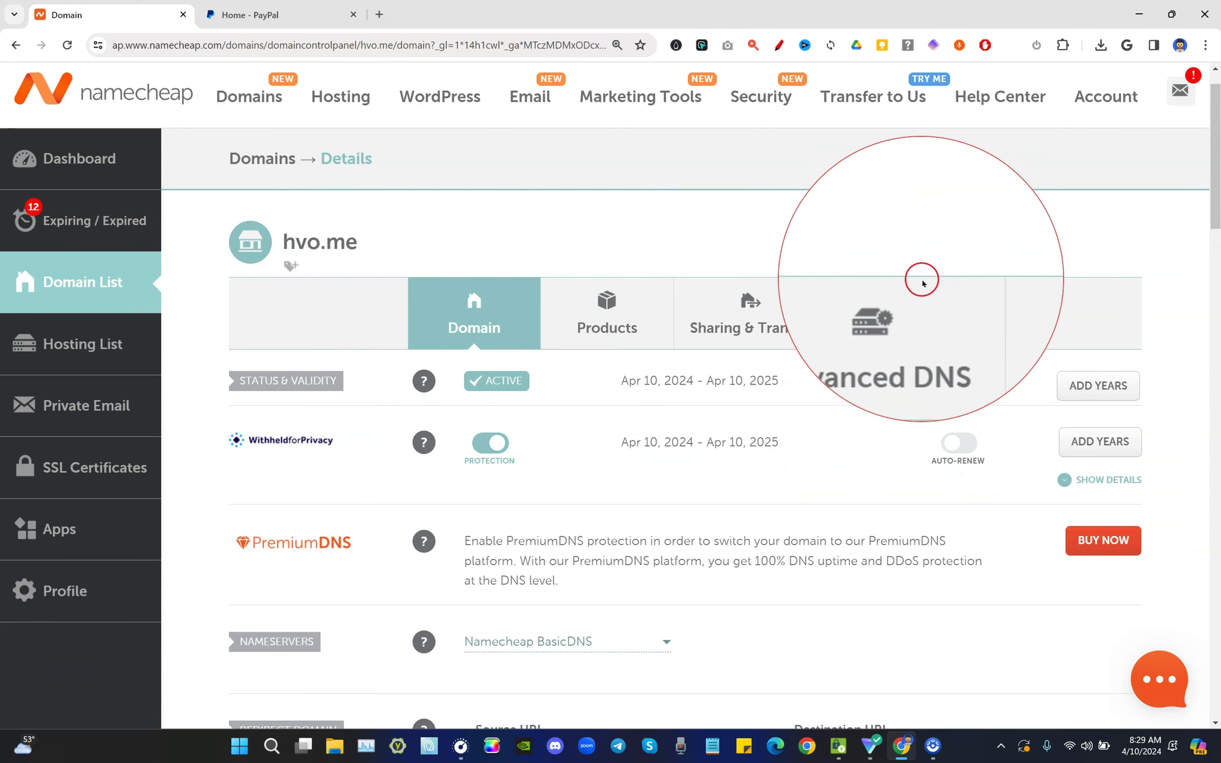
scroll(768, 439, down, 4)
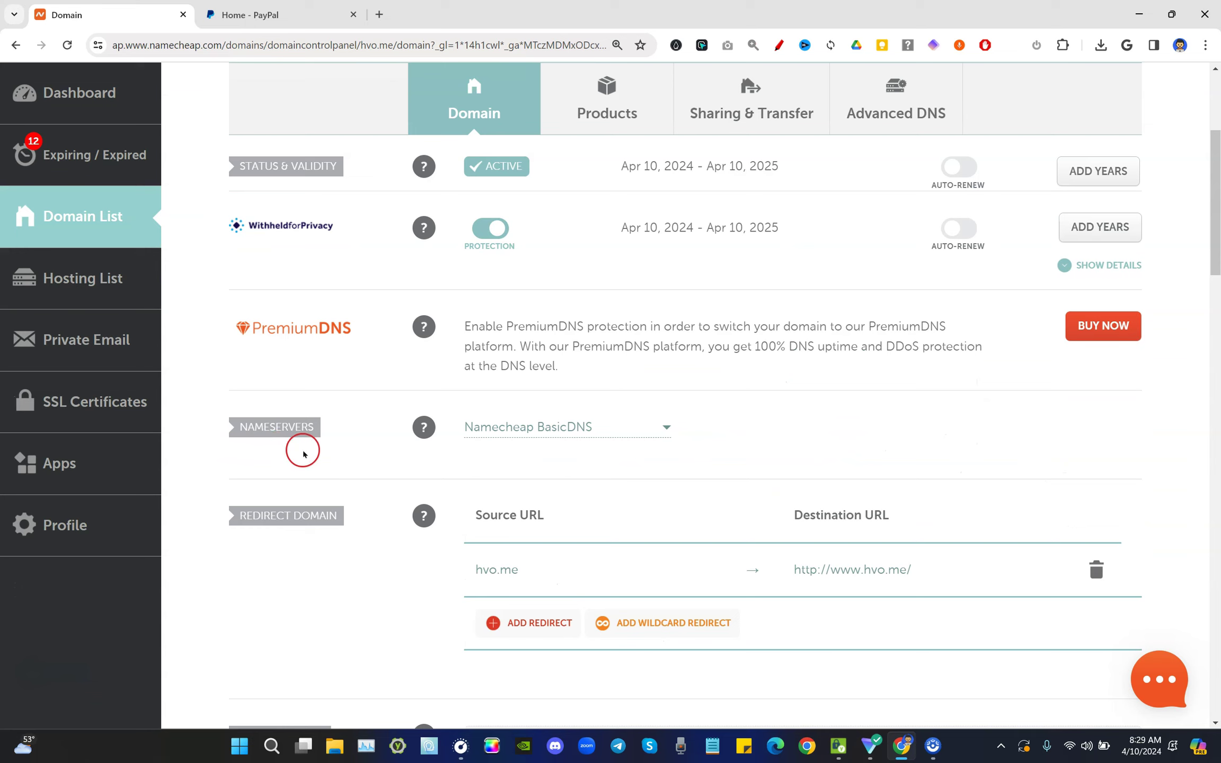
click(650, 422)
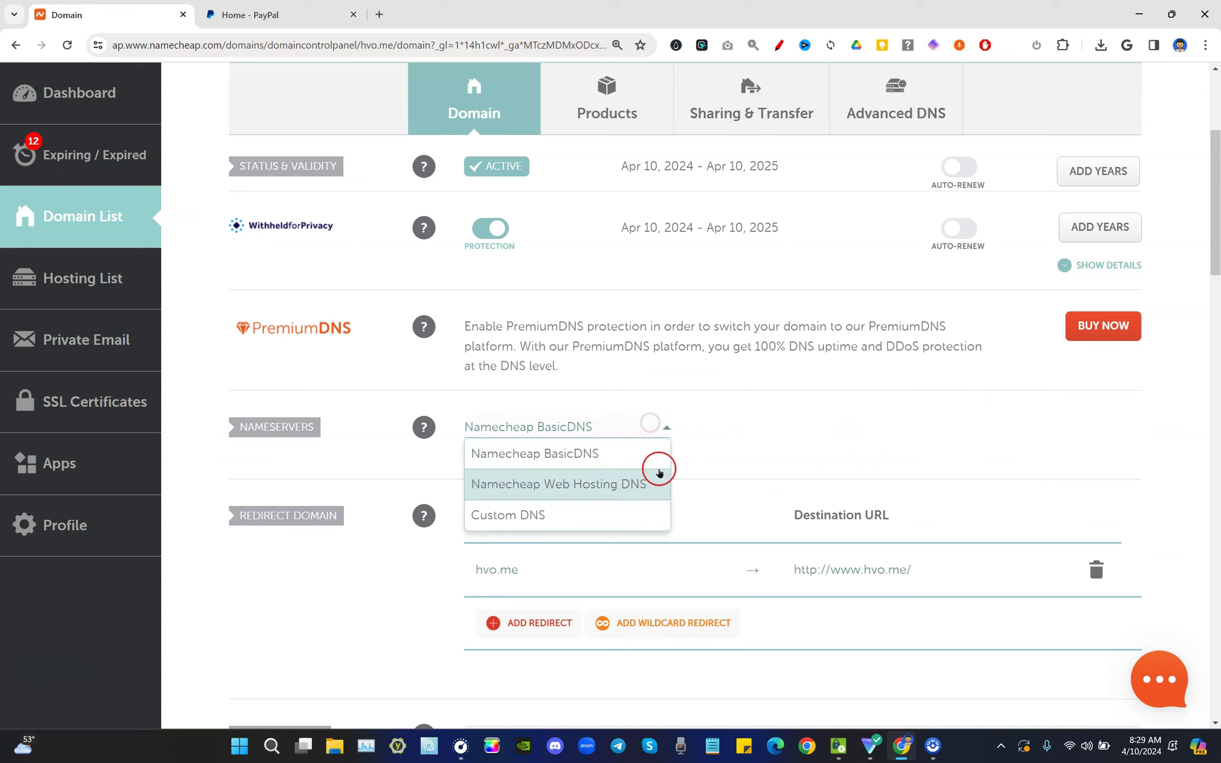
click(791, 451)
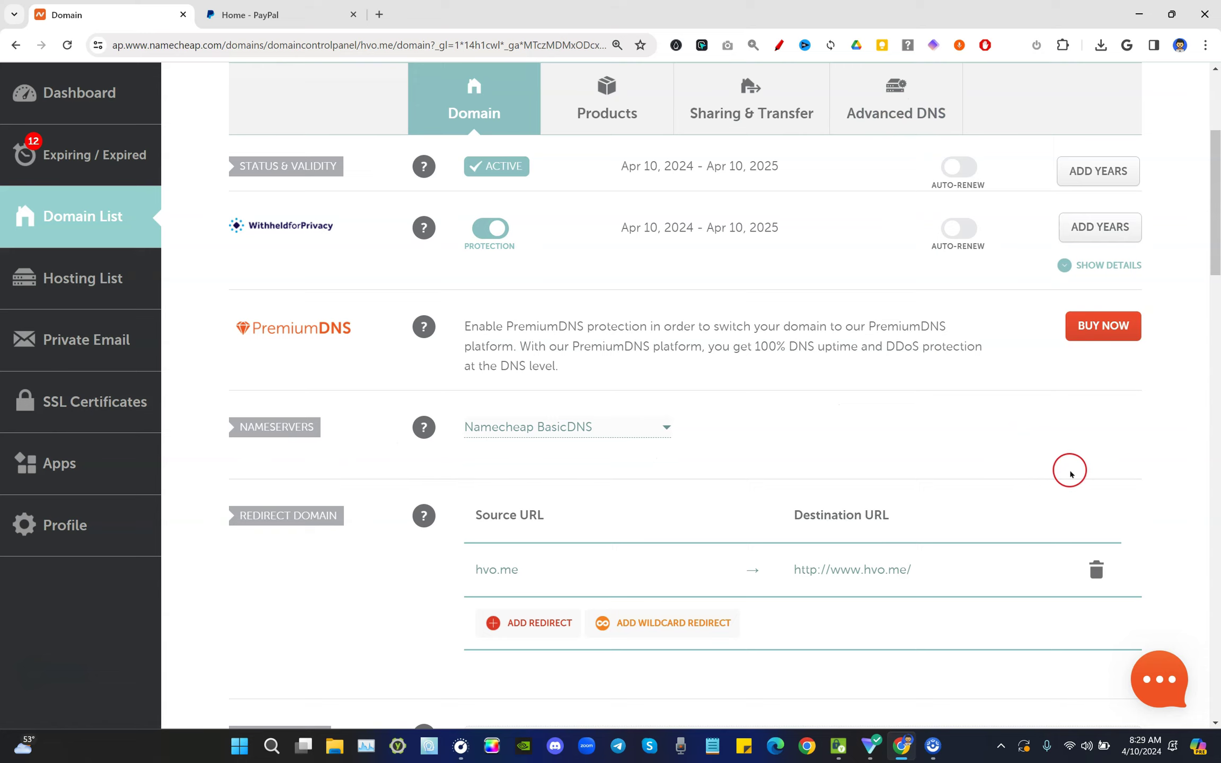
scroll(1068, 470, up, 2)
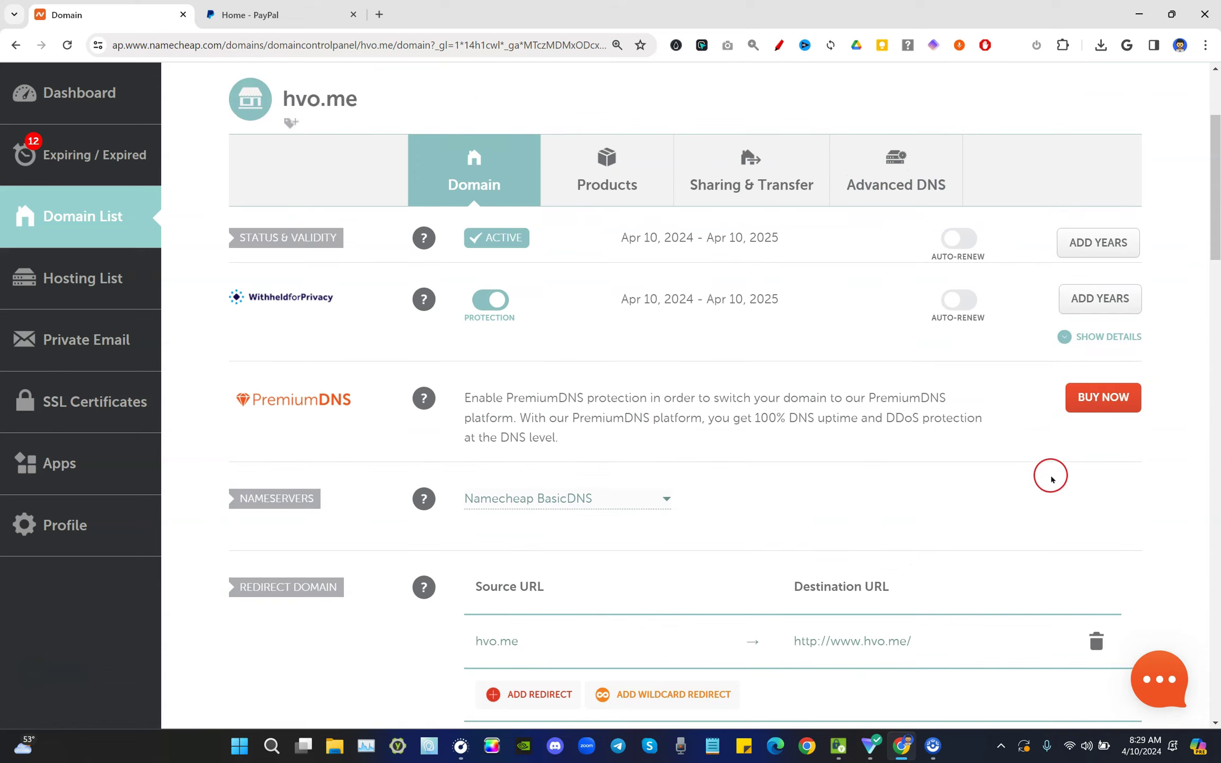